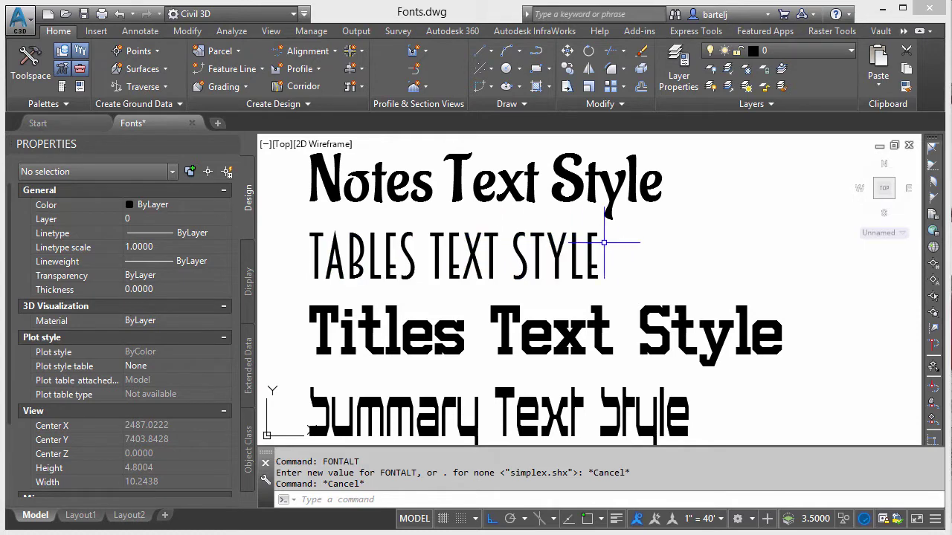
type("s")
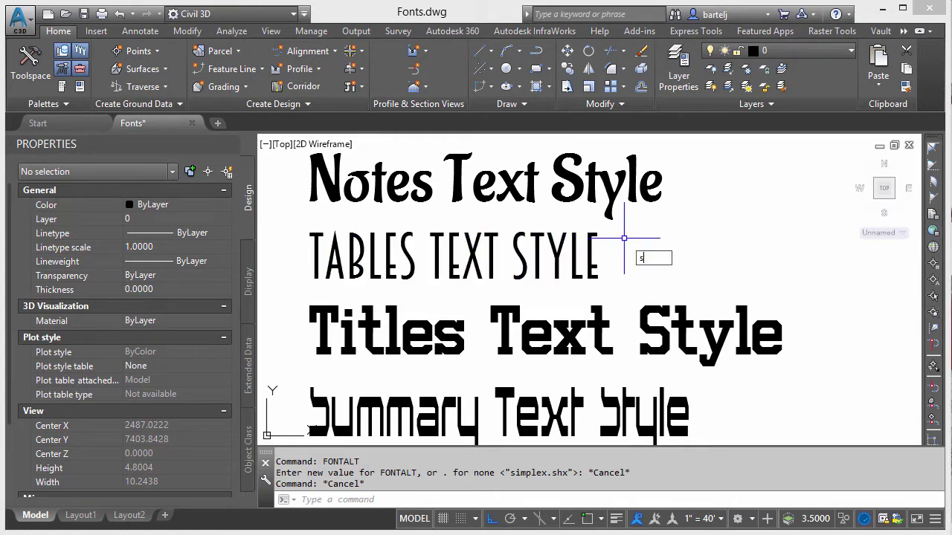
type("t")
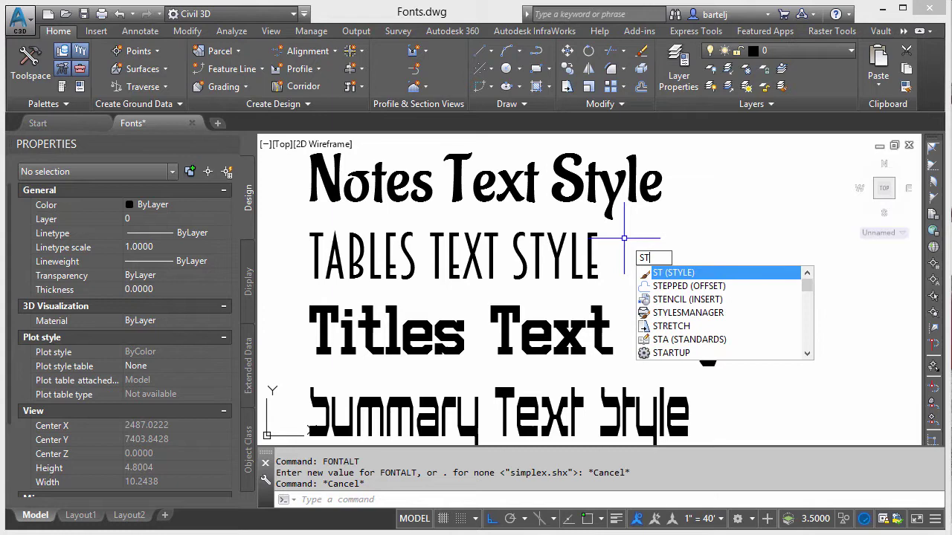
type("yle")
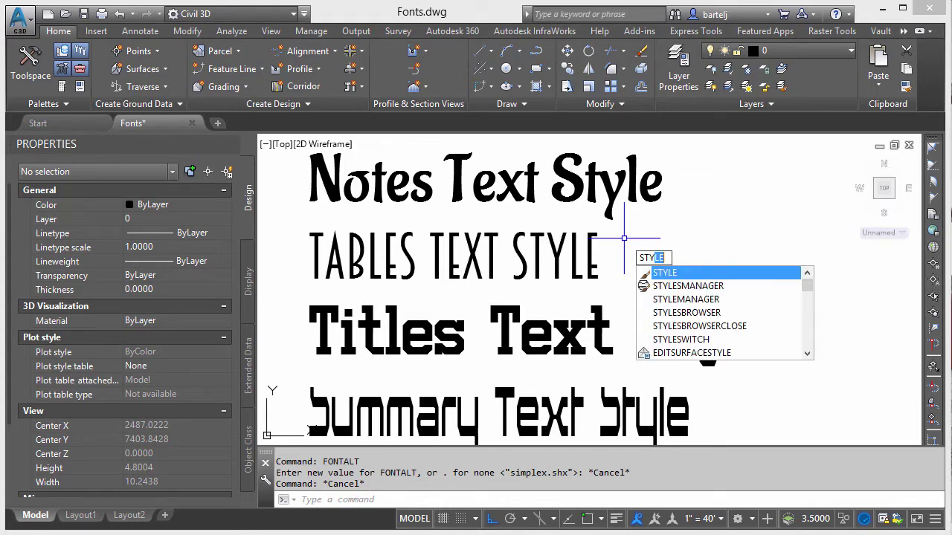
key("Return")
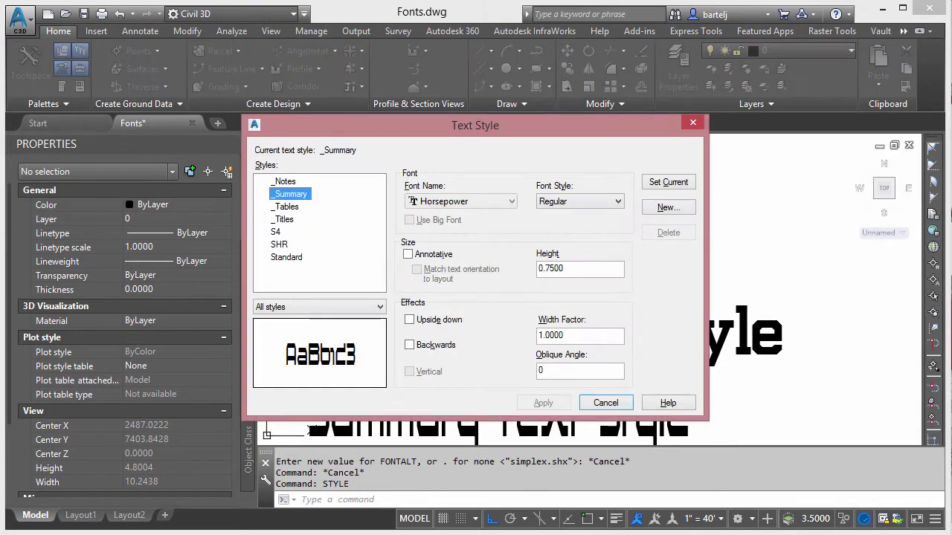
left_click(287, 183)
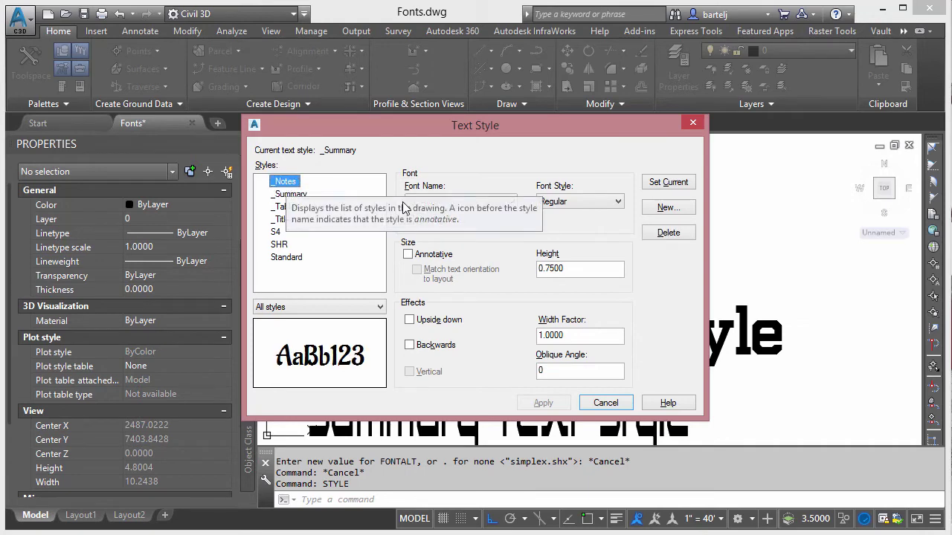
left_click(301, 195)
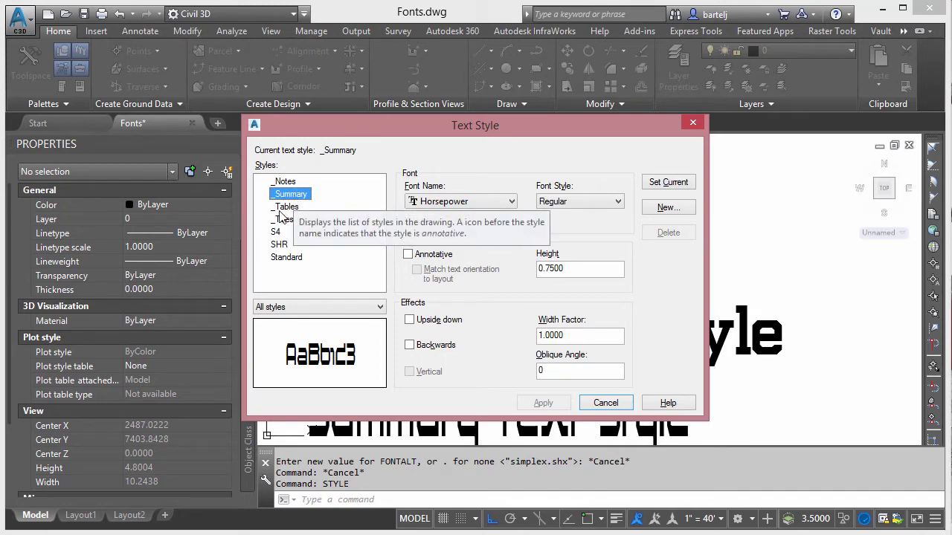
left_click(283, 209)
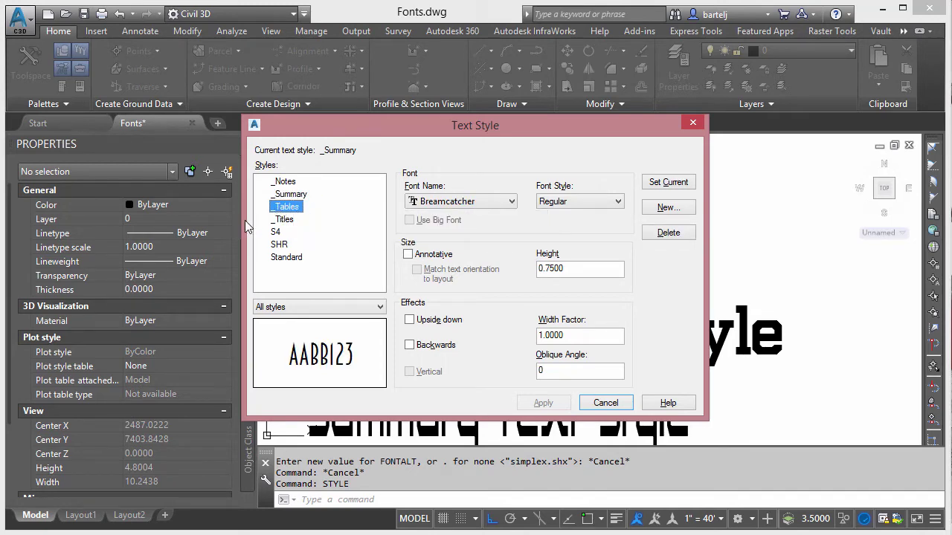
left_click(284, 220)
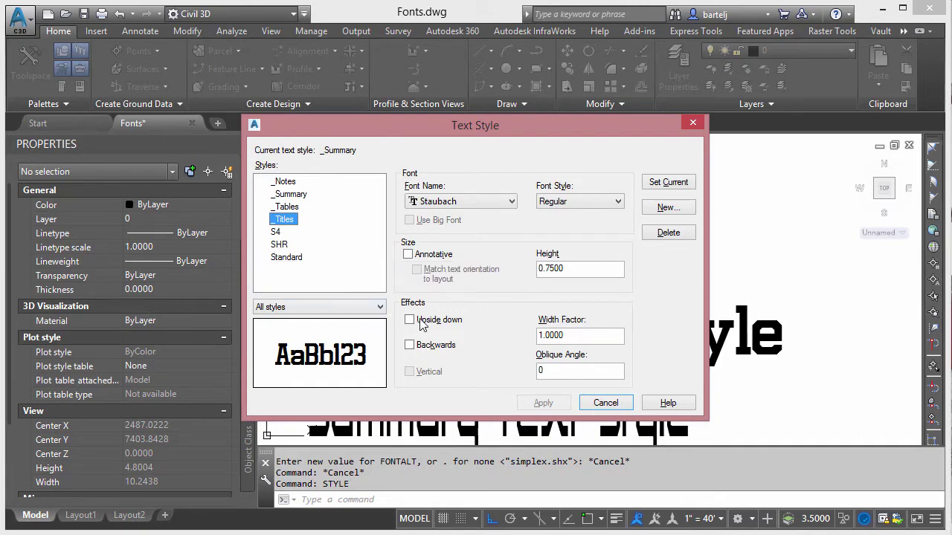
left_click(693, 124)
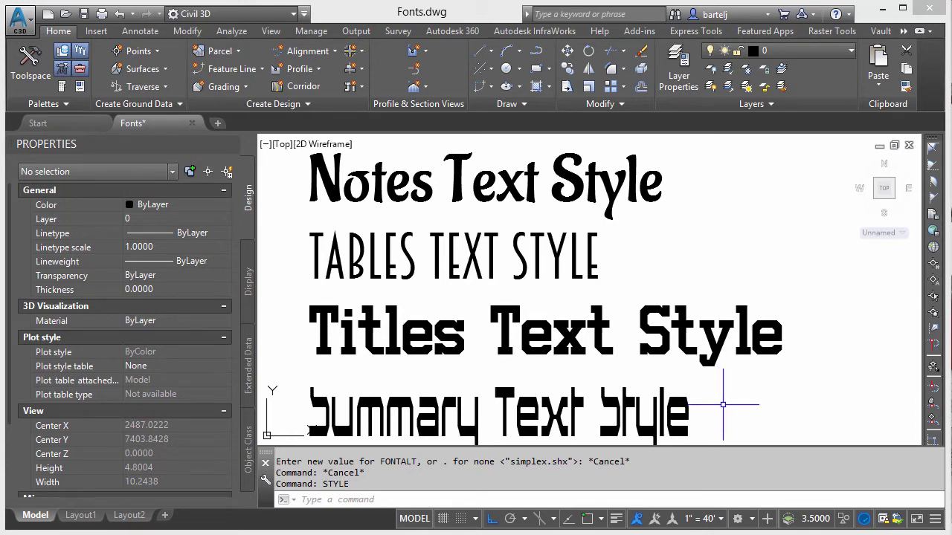
type("F")
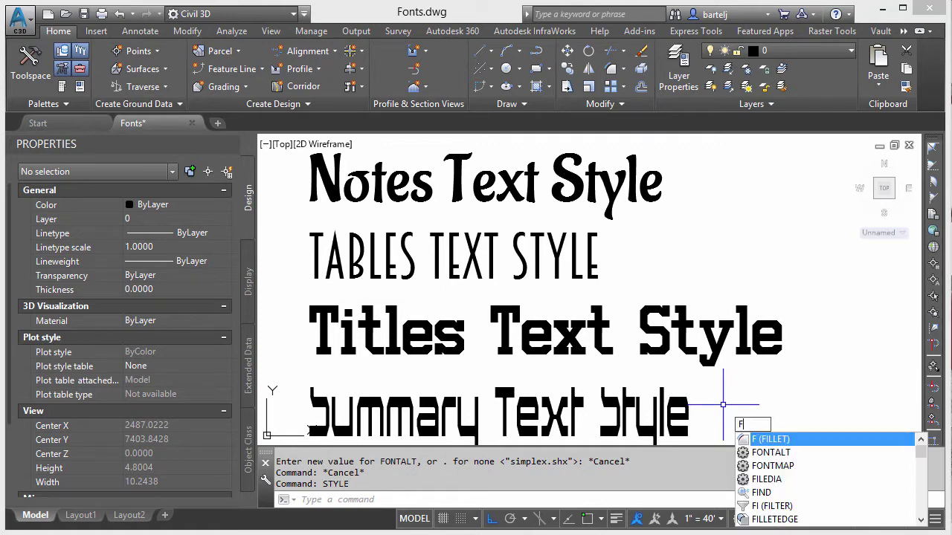
type("ONT")
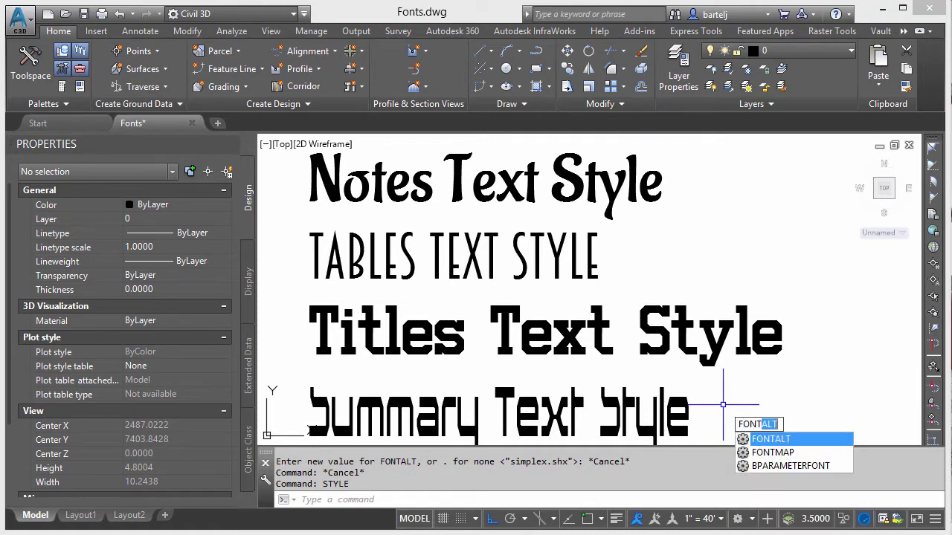
key("Return")
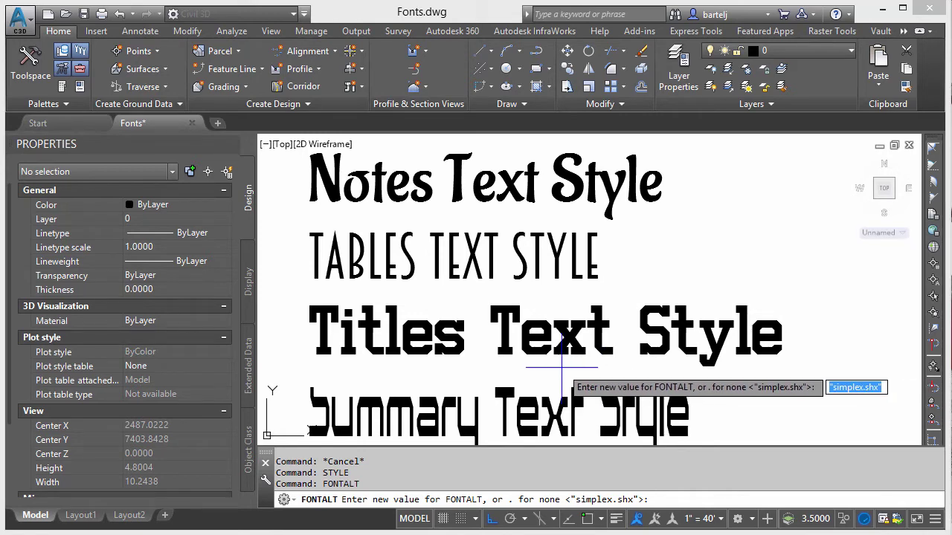
key("Escape")
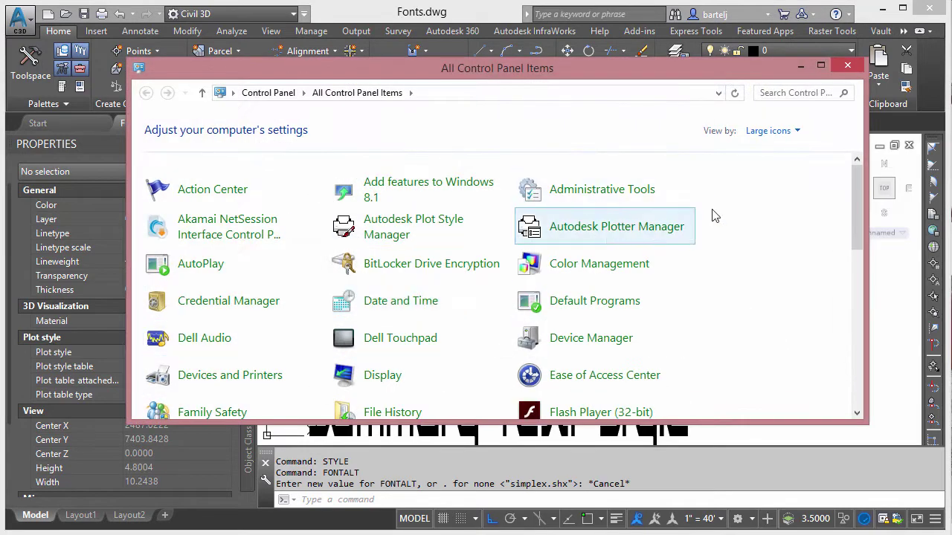
Open the Control Panel Fonts folder and select the Horsepower Regular font
left_click_drag(856, 209, 859, 251)
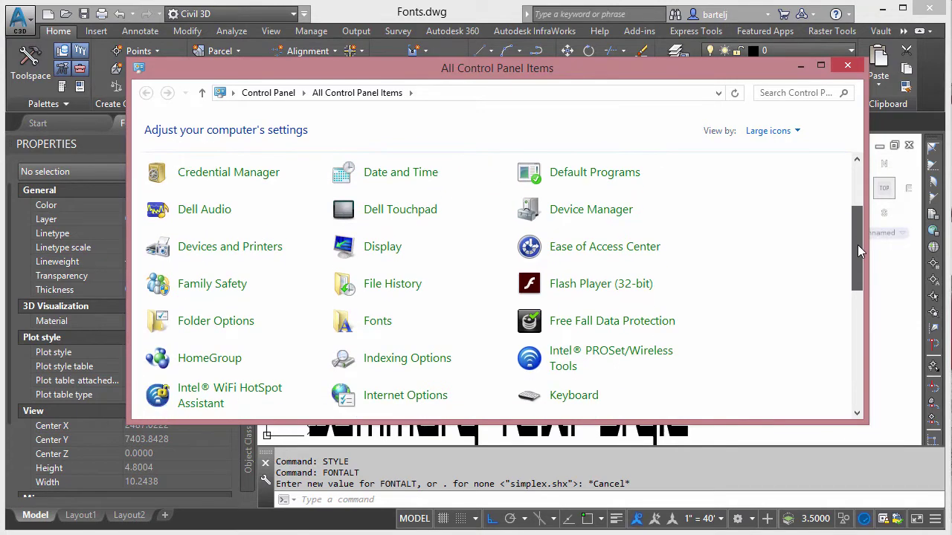
left_click(374, 325)
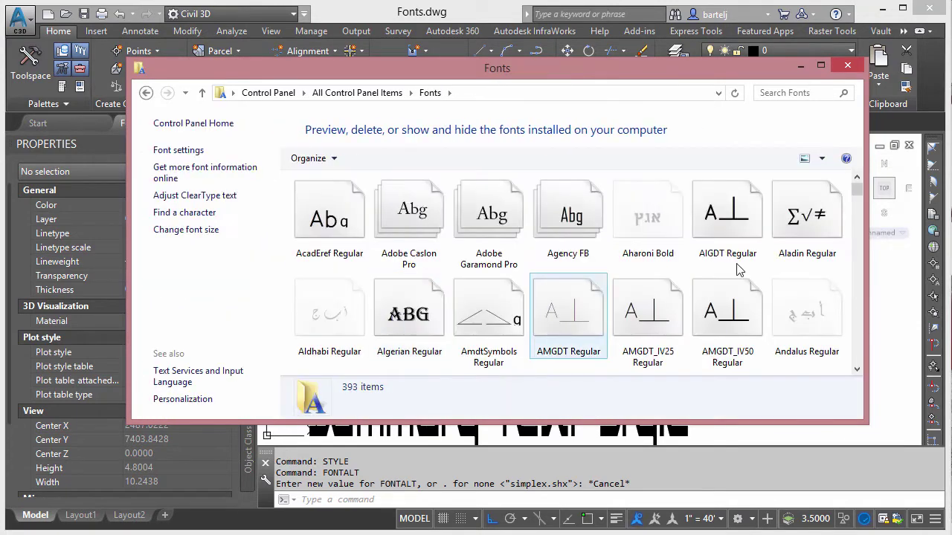
left_click_drag(859, 195, 867, 259)
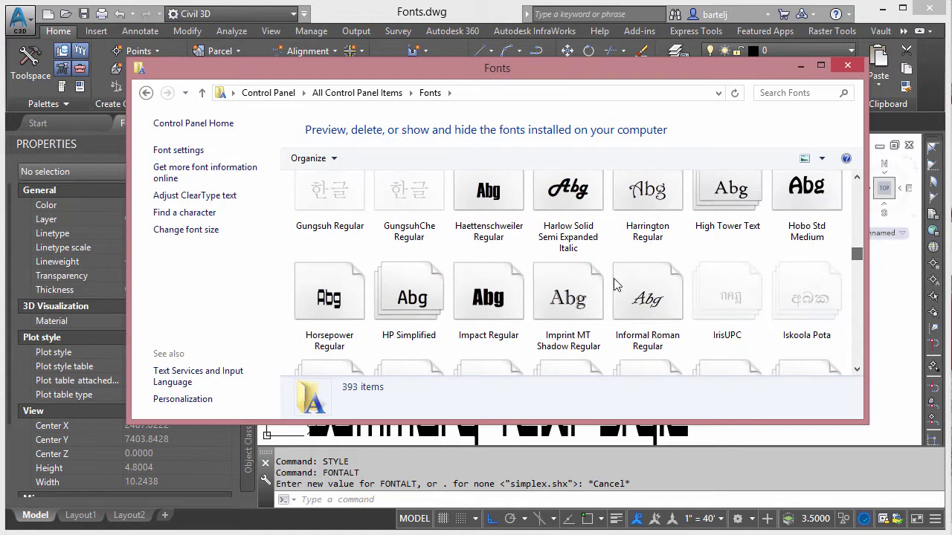
left_click(326, 305)
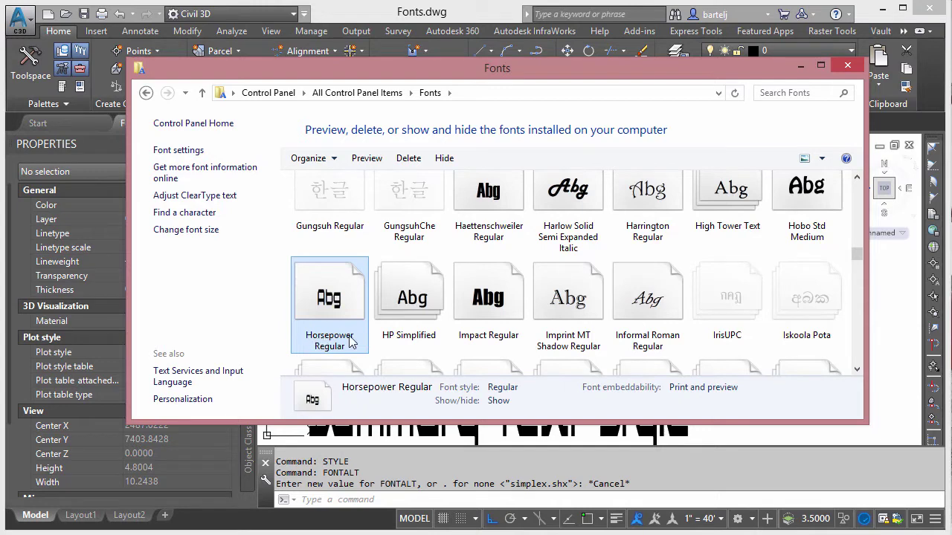
right_click(327, 297)
Inspect the Horsepower Regular properties to confirm its file name, horsepower.ttf, then close them
left_click(380, 401)
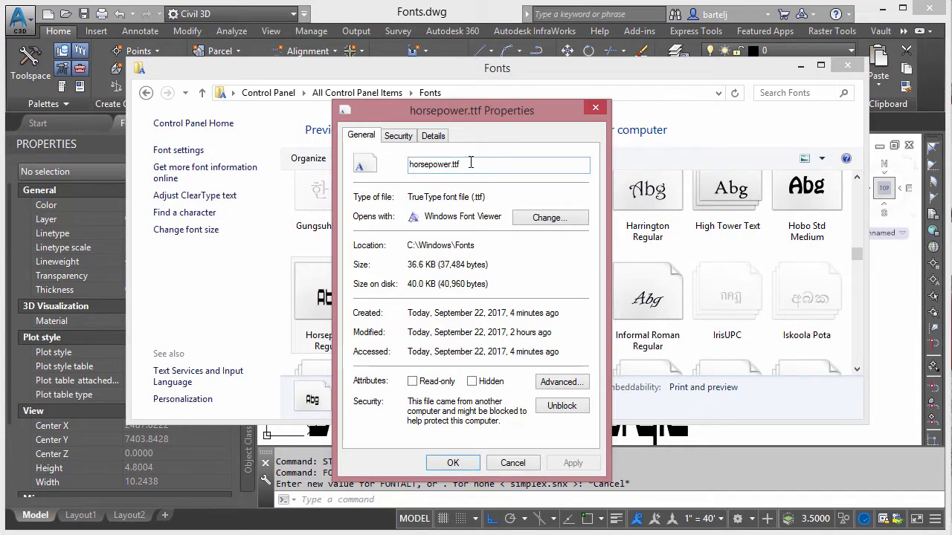
left_click(461, 165)
left_click_drag(435, 112, 577, 99)
left_click(342, 290)
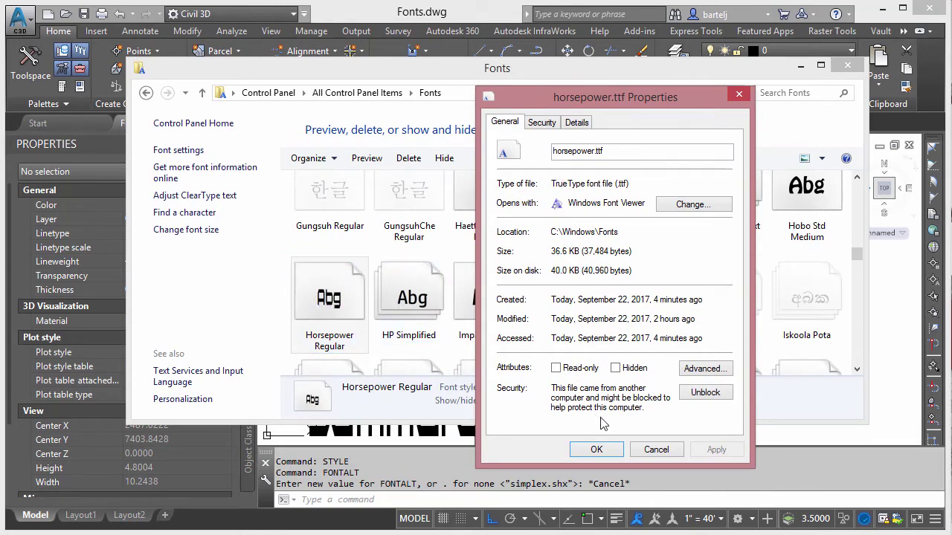
left_click(655, 450)
Delete the Horsepower Regular font and confirm, leaving 392 fonts
right_click(324, 297)
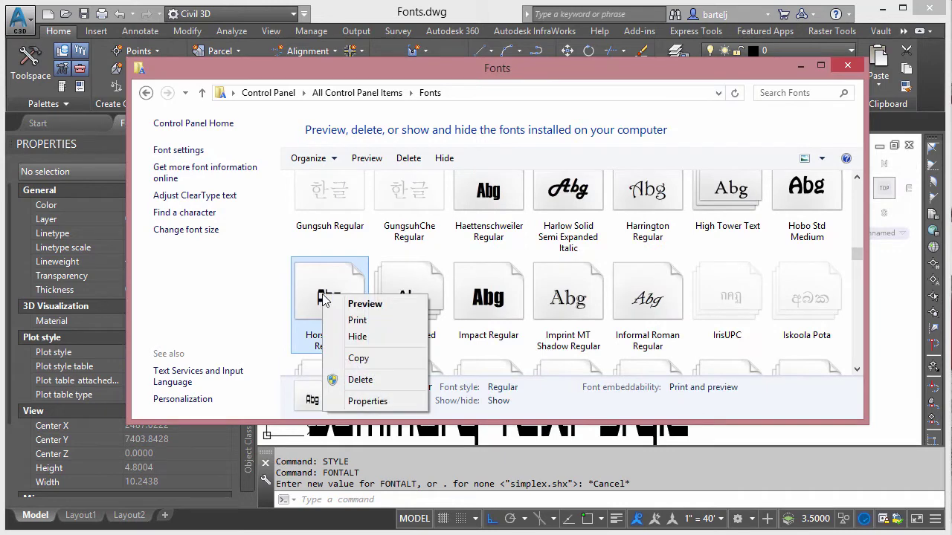
left_click(362, 380)
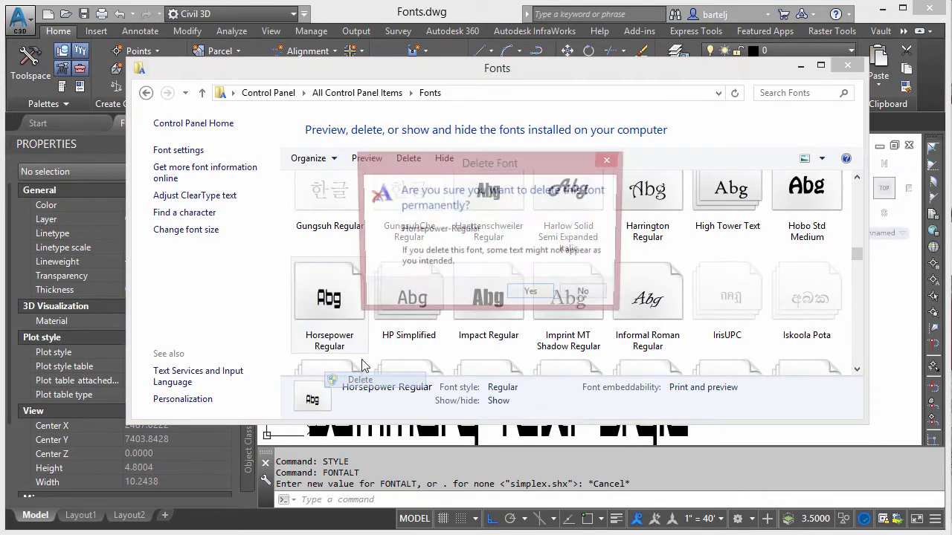
left_click(530, 295)
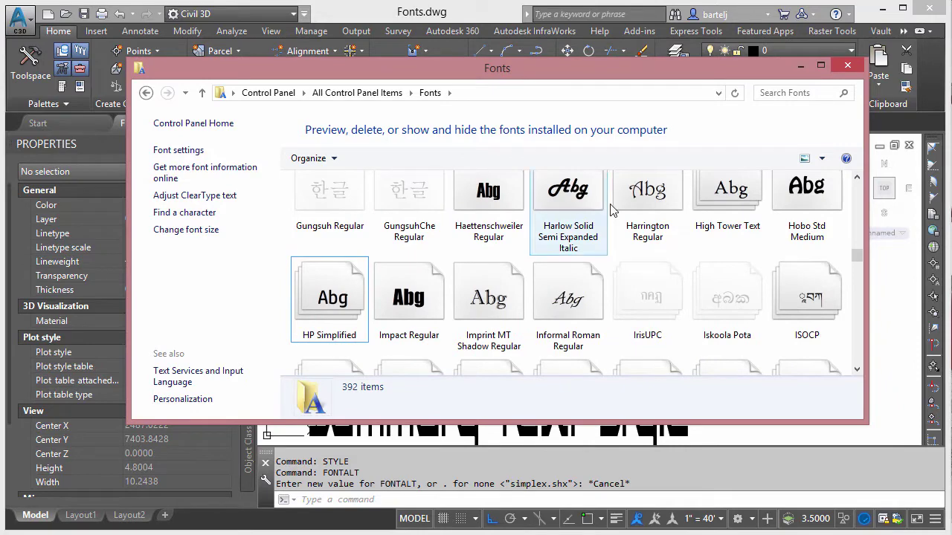
Close the Fonts folder, regenerate the drawing with RE, and start closing Fonts.dwg
left_click(847, 66)
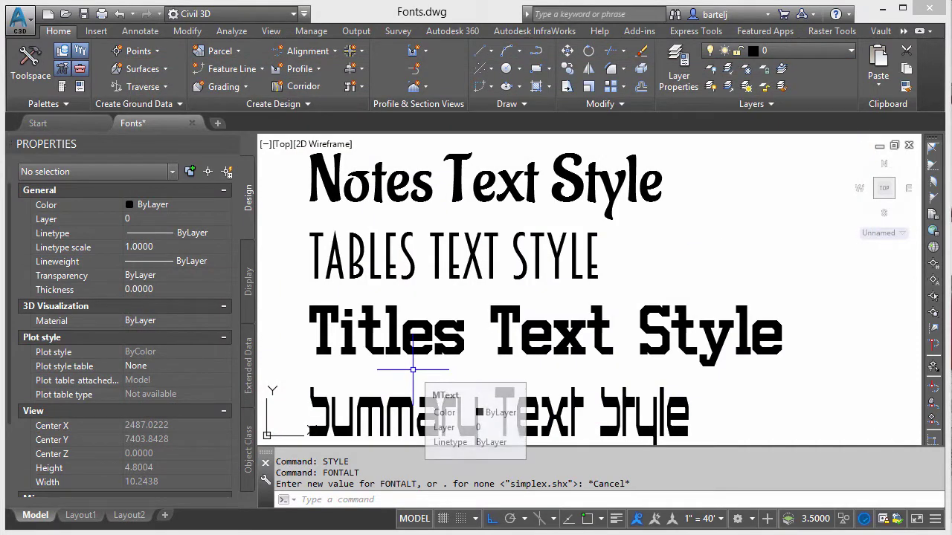
type("re")
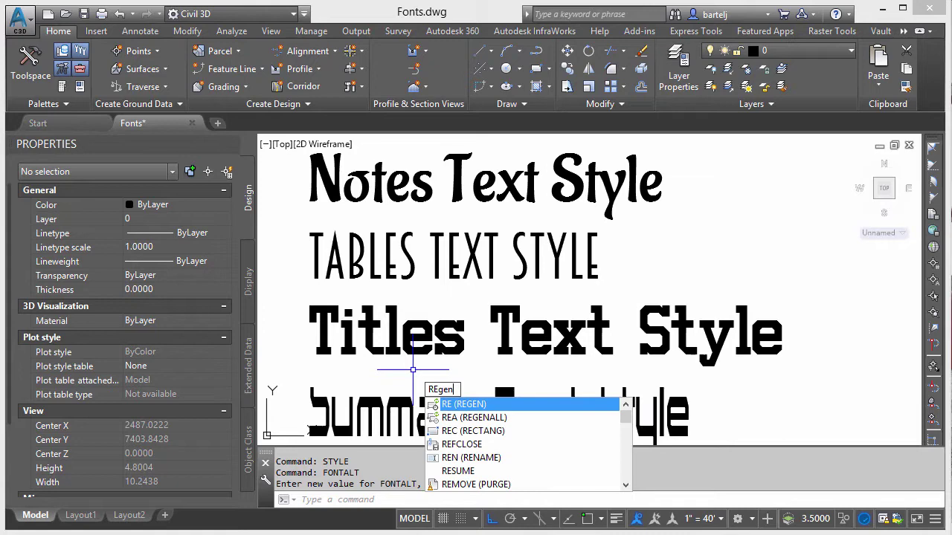
key("Return")
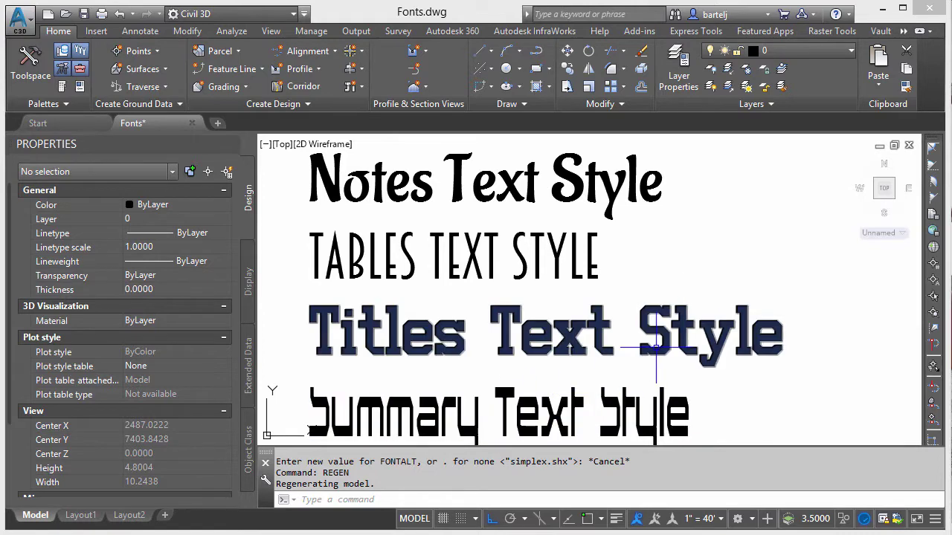
left_click(922, 14)
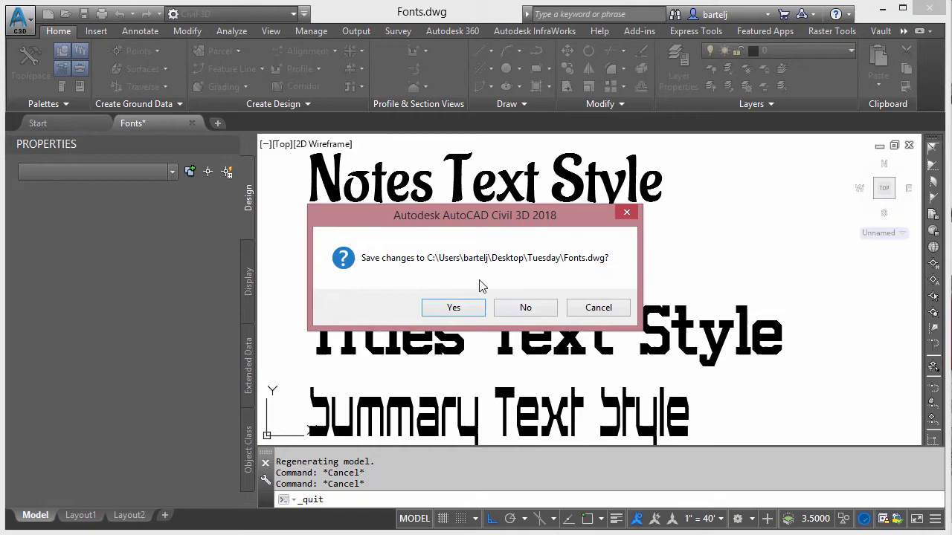
Discard the changes to Fonts.dwg by answering No to the save prompt
left_click(522, 308)
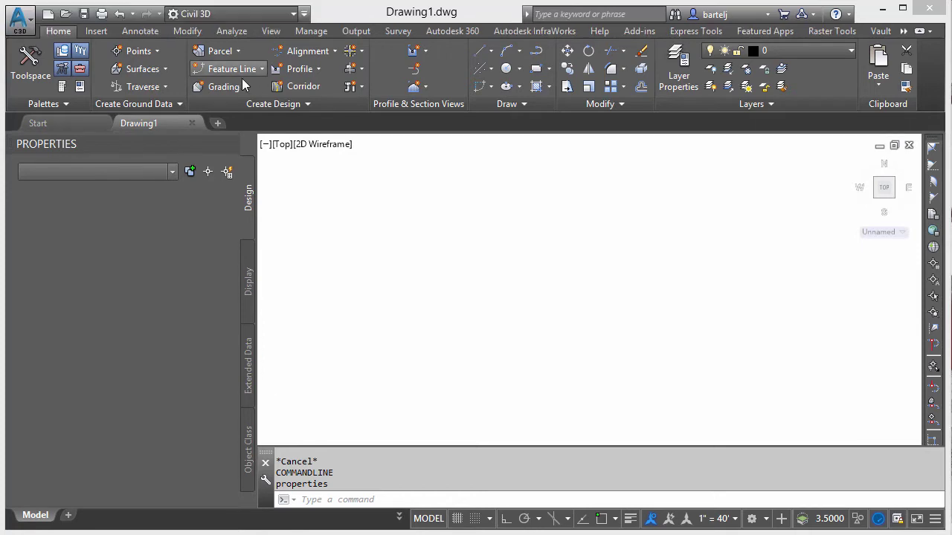
Open Fonts.dwg from the Tuesday folder
left_click(64, 16)
left_click(446, 134)
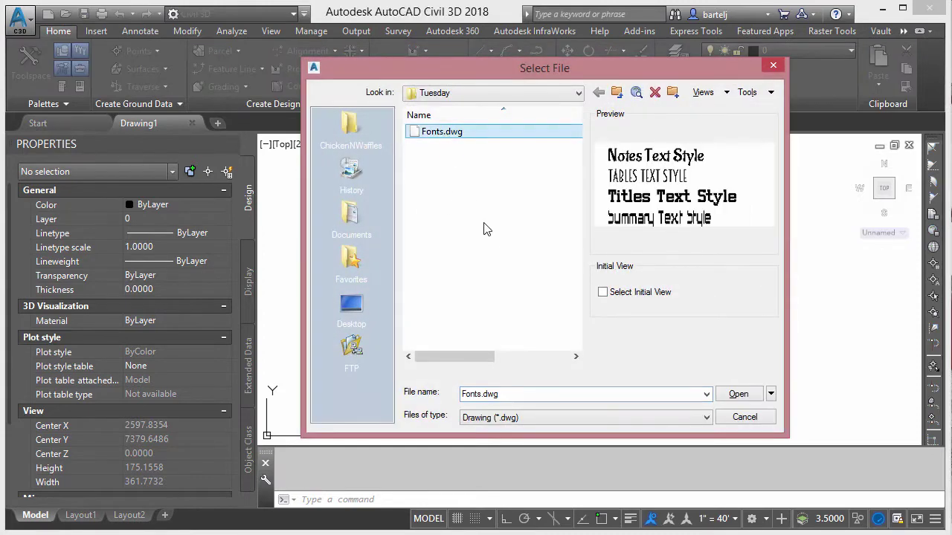
left_click(738, 394)
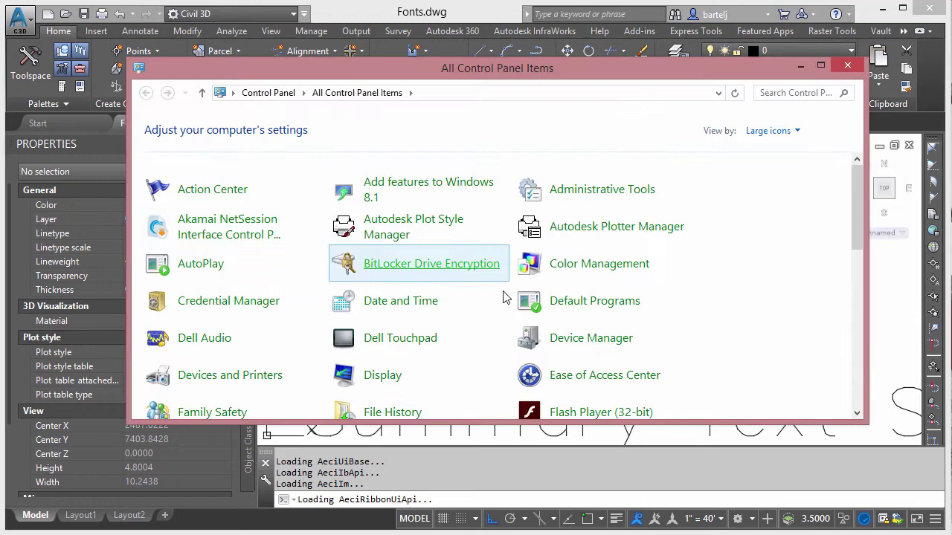
Open the Fonts folder and view the Bernard MT Condensed font's properties
left_click_drag(855, 211, 855, 255)
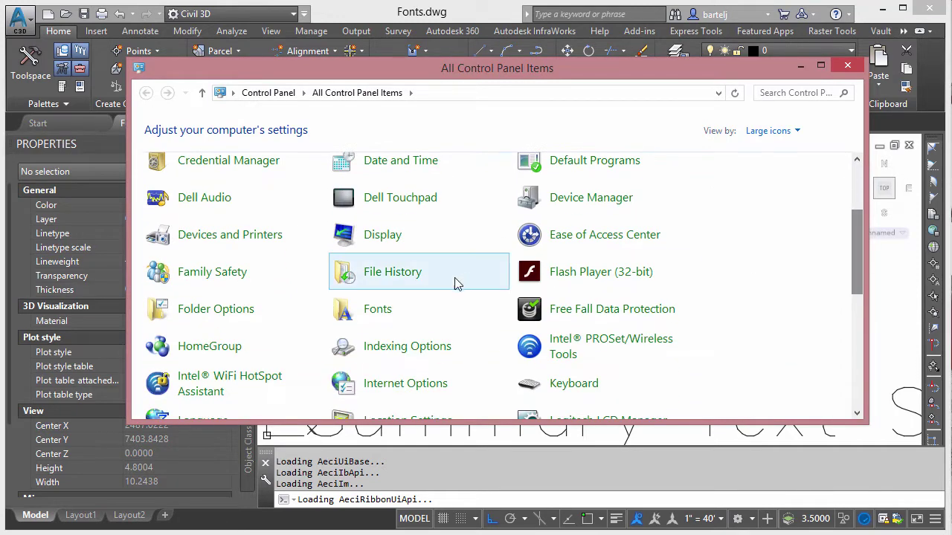
left_click(378, 308)
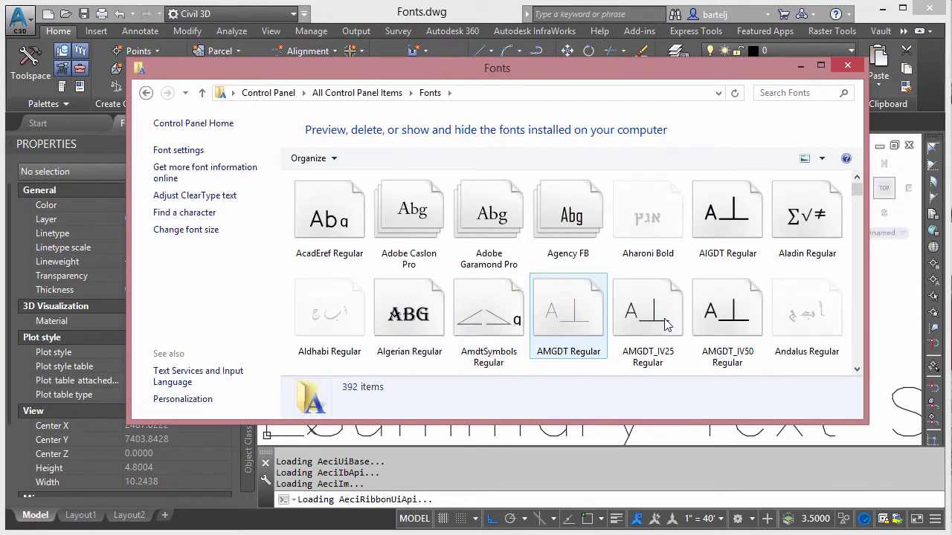
left_click_drag(859, 195, 865, 209)
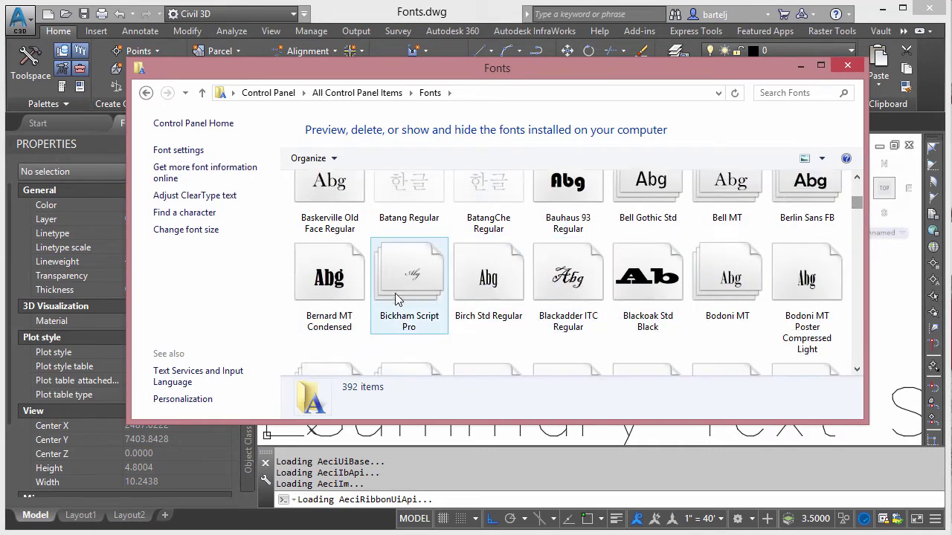
right_click(329, 286)
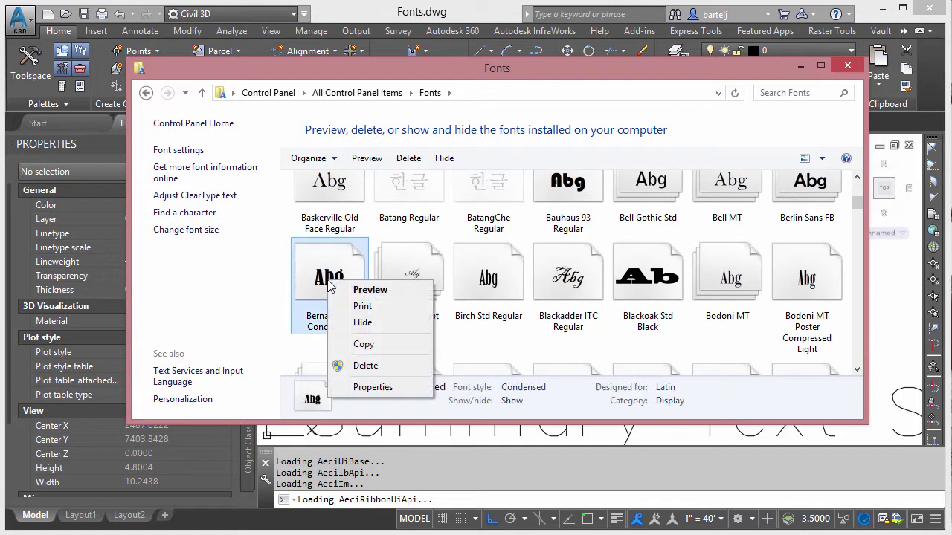
left_click(371, 388)
Copy the file name BERNHC.TTF, then close the properties and the Fonts window
left_click_drag(476, 269, 465, 118)
left_click_drag(494, 169, 424, 169)
right_click(453, 168)
left_click(501, 216)
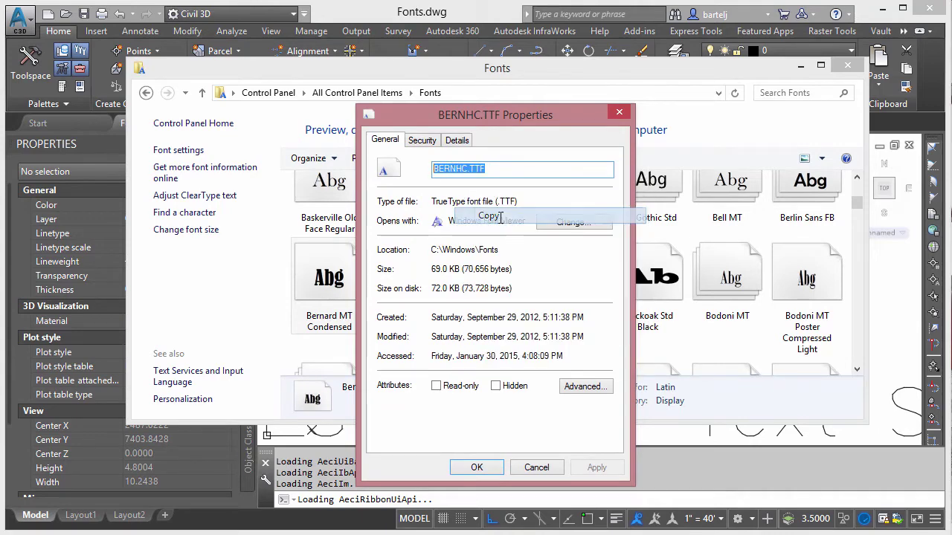
left_click(536, 467)
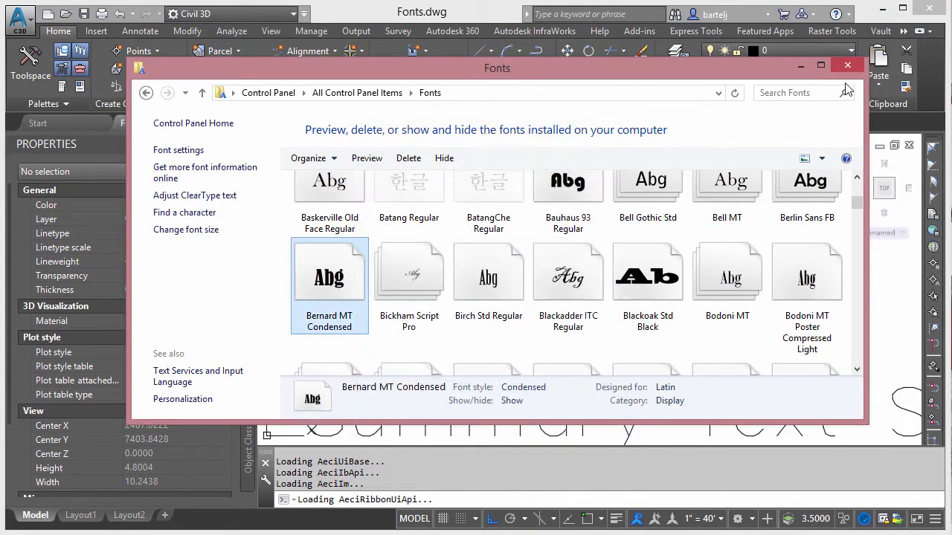
left_click(847, 66)
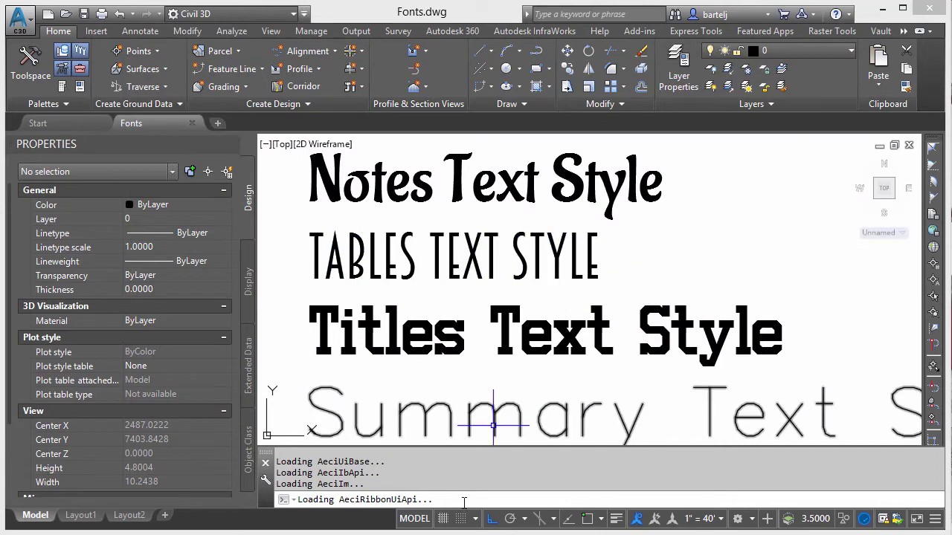
Set FONTALT to the pasted BERNHC.TTF and run REGEN to redraw the Summary text
type("font")
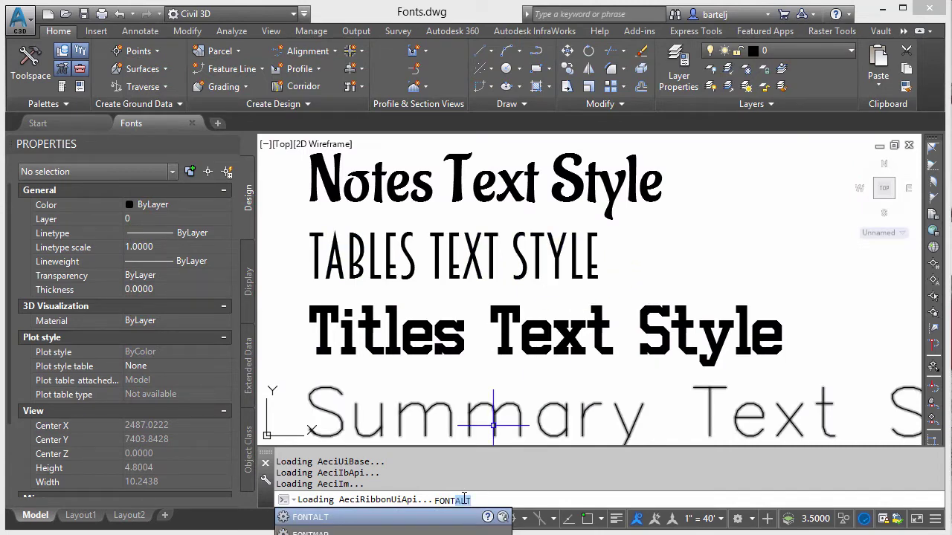
type("alt")
key("Return")
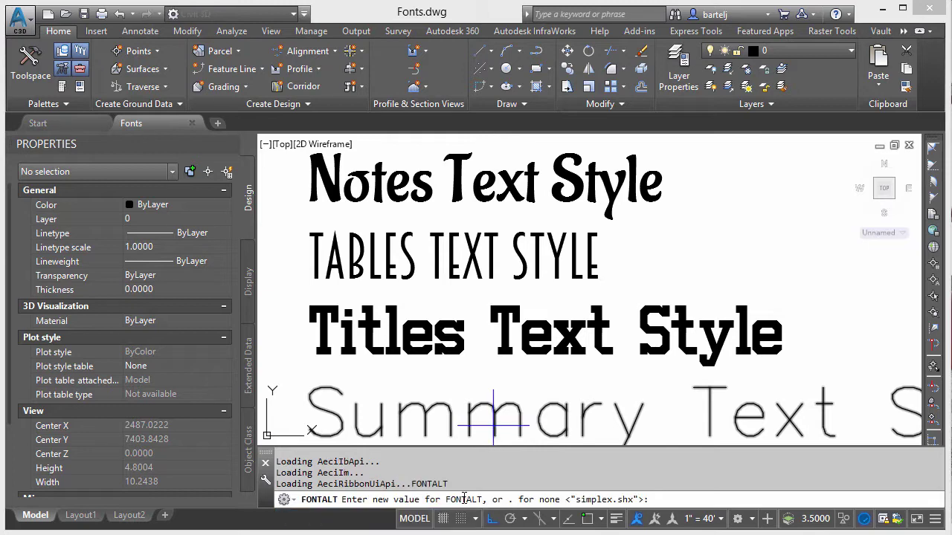
key("ctrl+v")
key("Return")
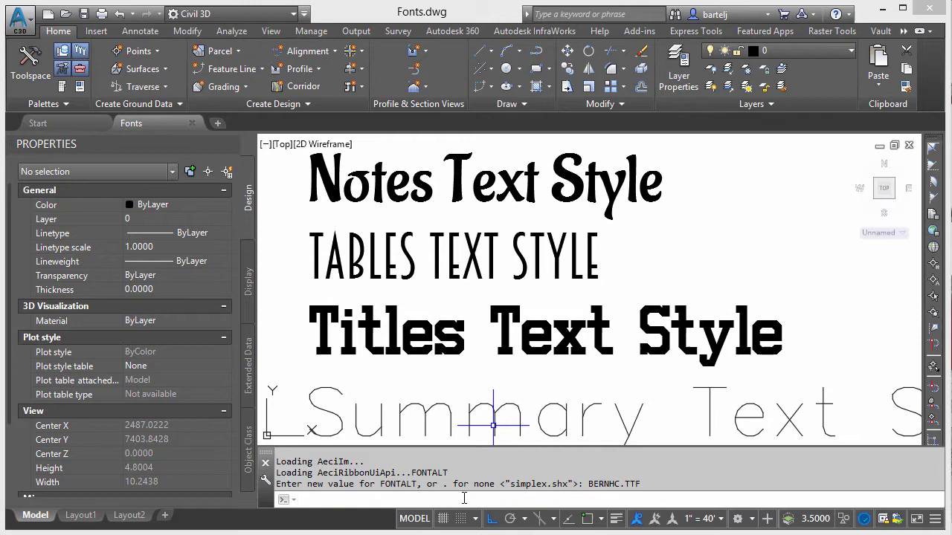
type("regen")
key("Return")
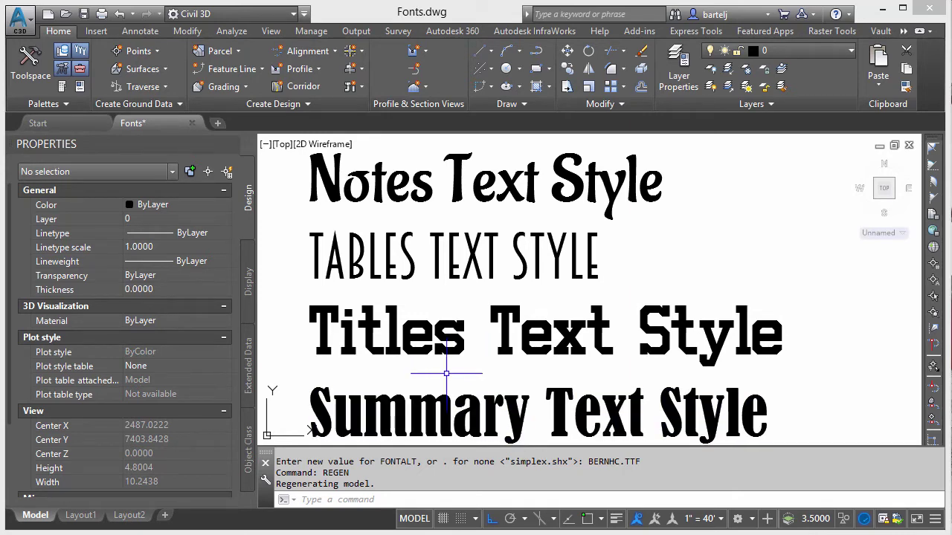
mouse_move(446, 373)
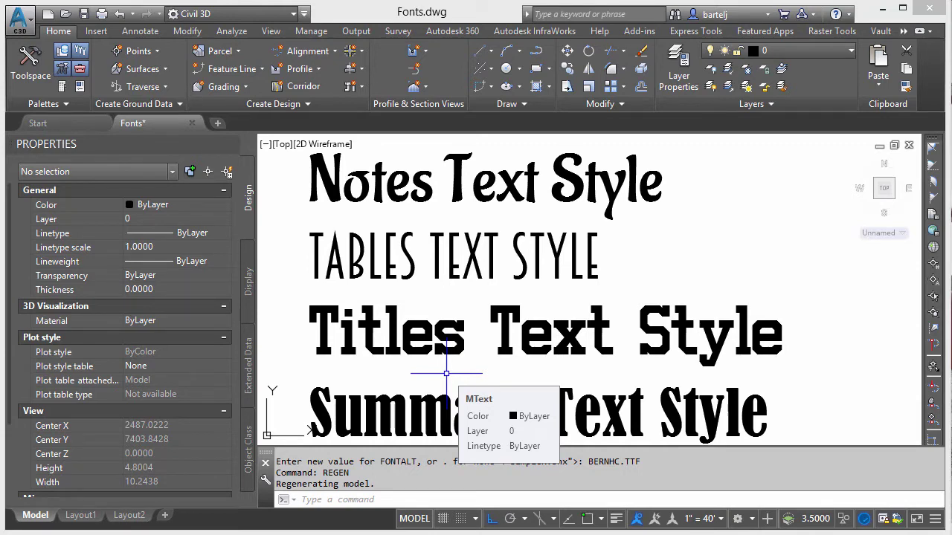
Set FONTALT back to simplex.shx and run REGEN
type("FONT")
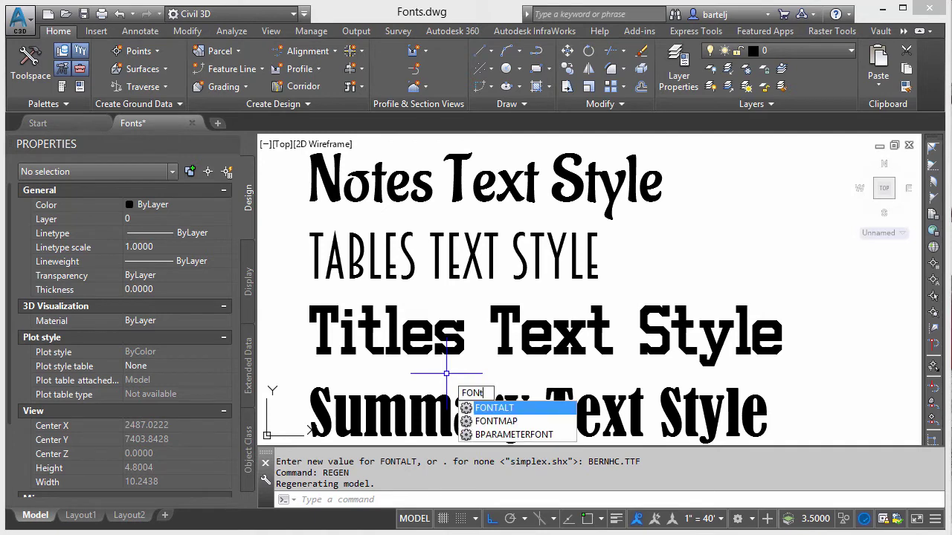
type("ALT")
key("Return")
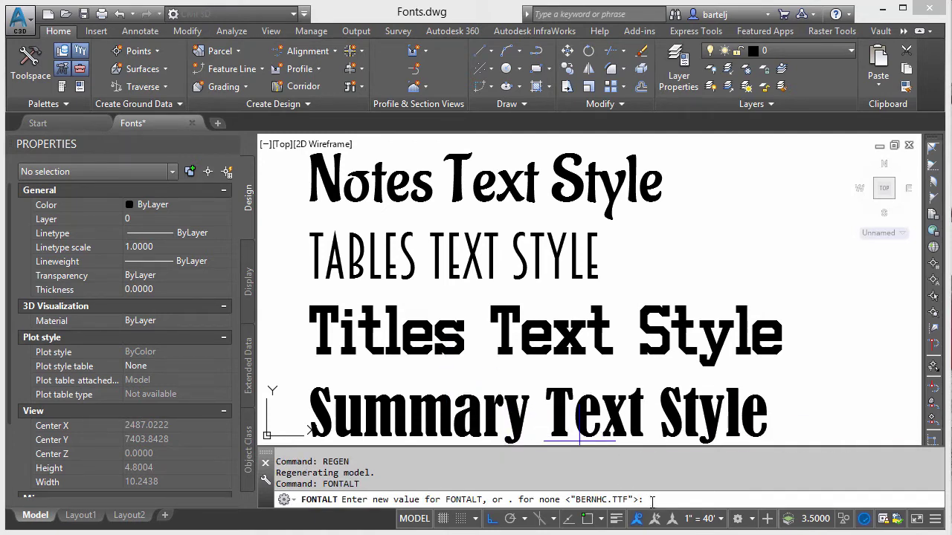
type("simplex.shx")
key("Return")
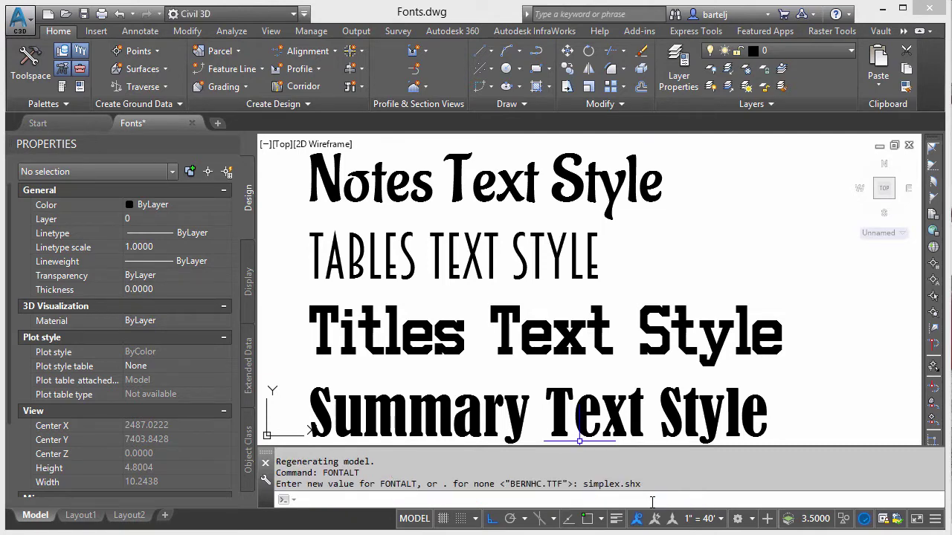
type("regen")
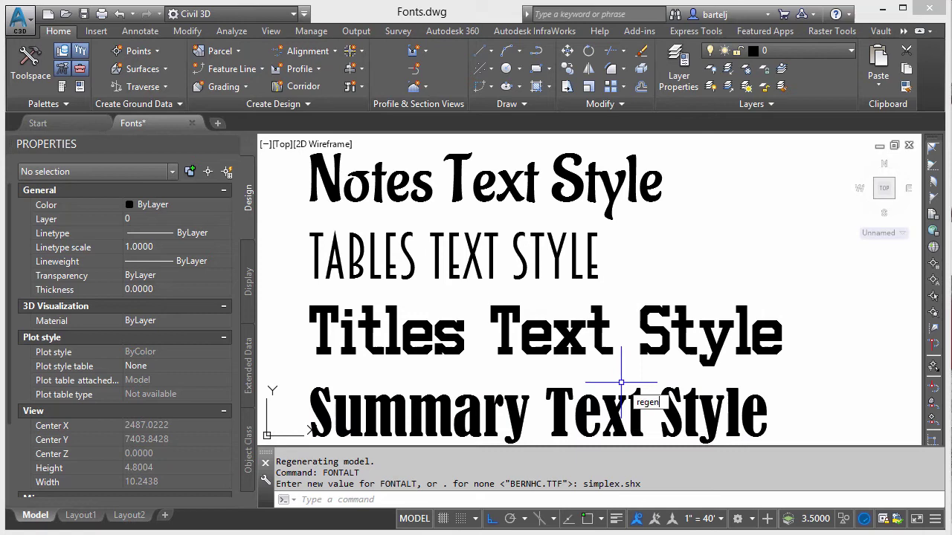
key("Return")
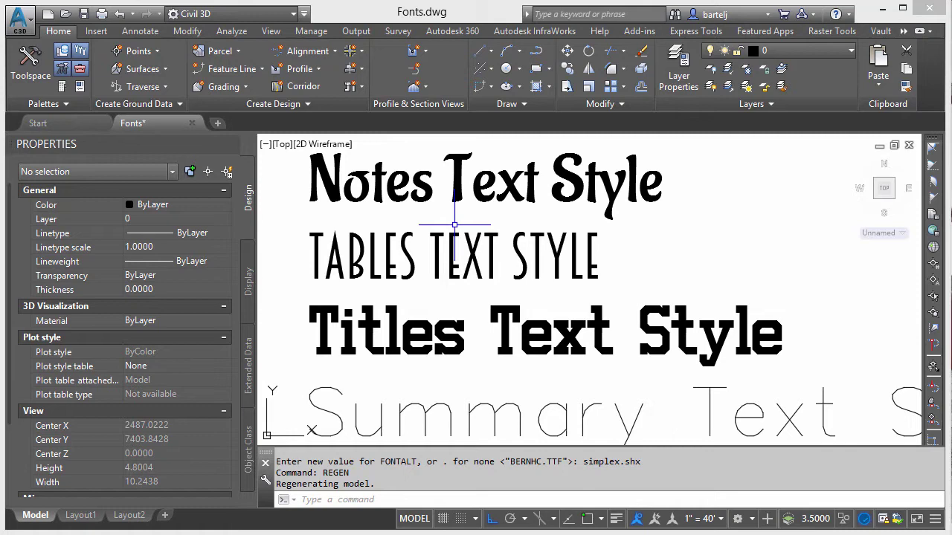
mouse_move(442, 220)
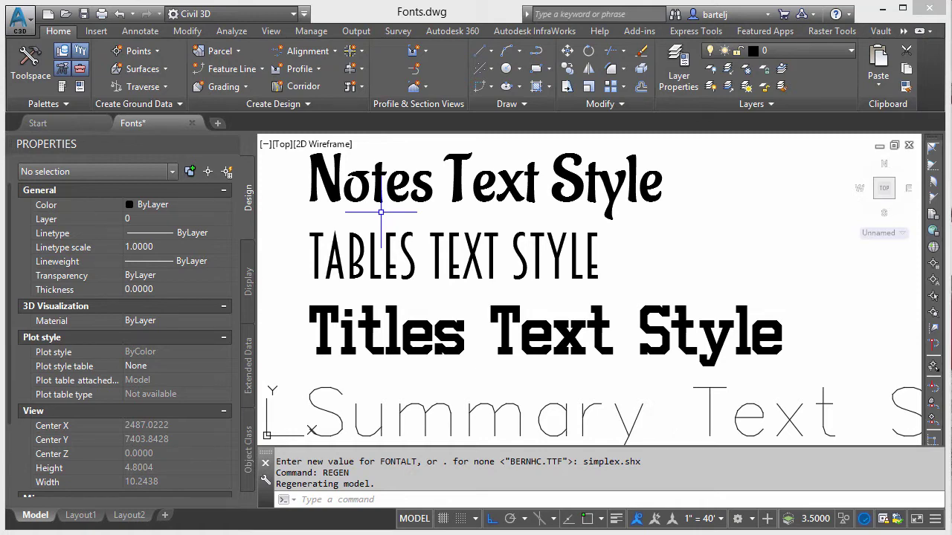
Open the Options dialog with the OPTIONS command
type("opto")
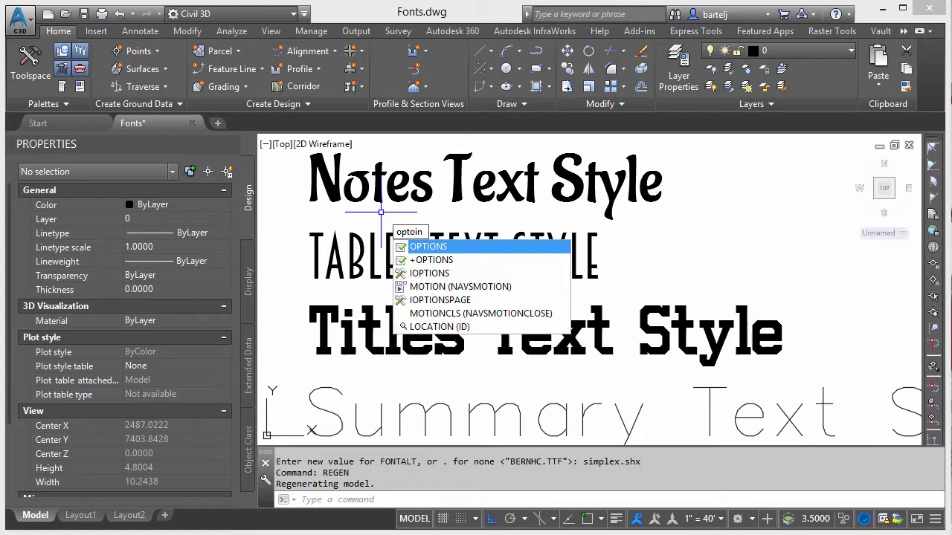
key("BackSpace")
type("ion")
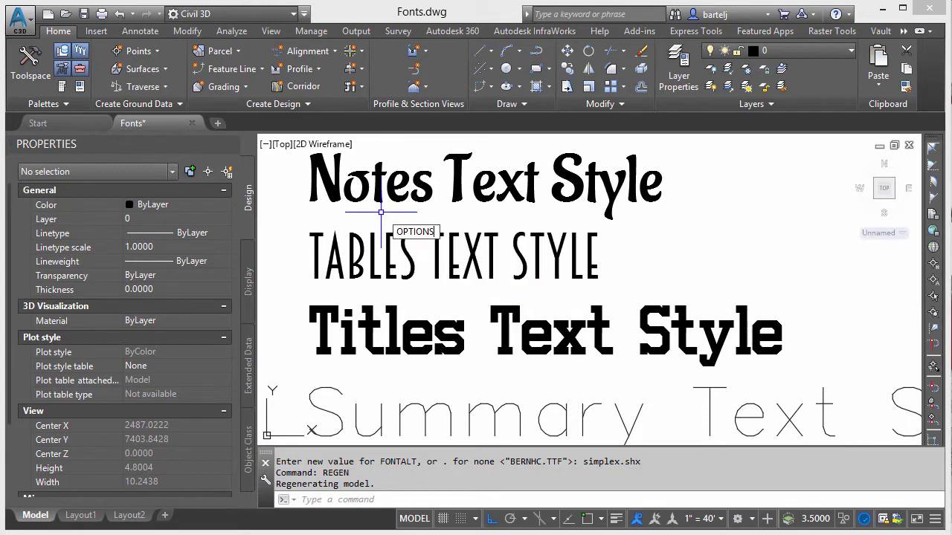
key("Return")
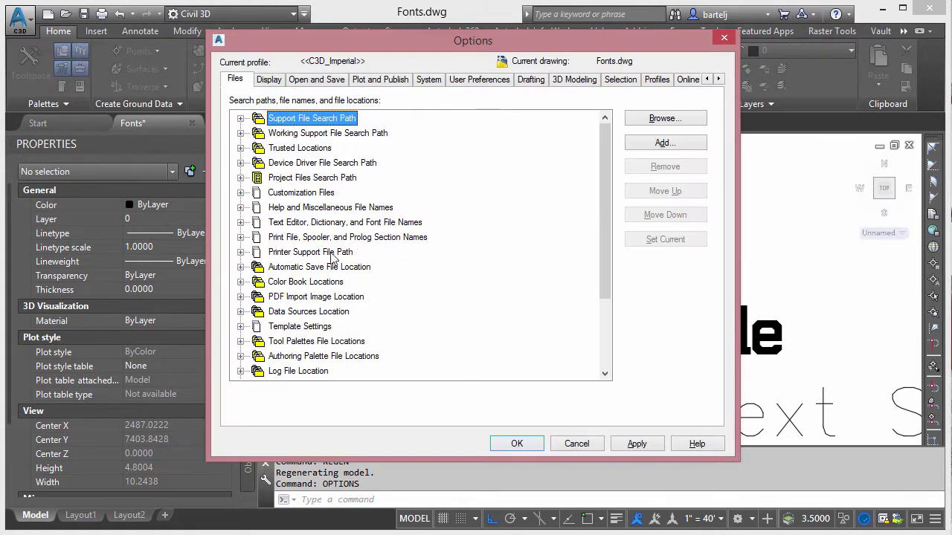
On the Files tab, browse the Font Mapping File path to acad.fmp and open it in Notepad
left_click(241, 222)
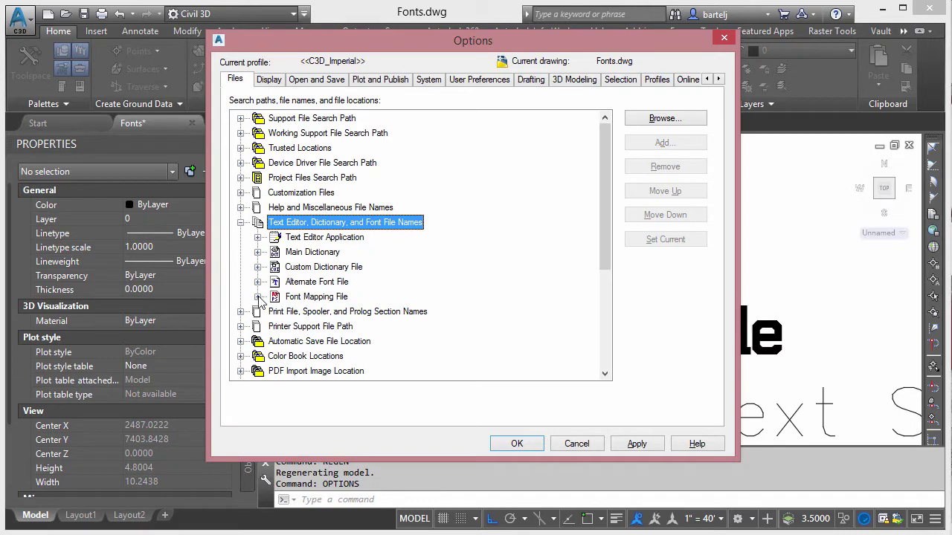
left_click(257, 297)
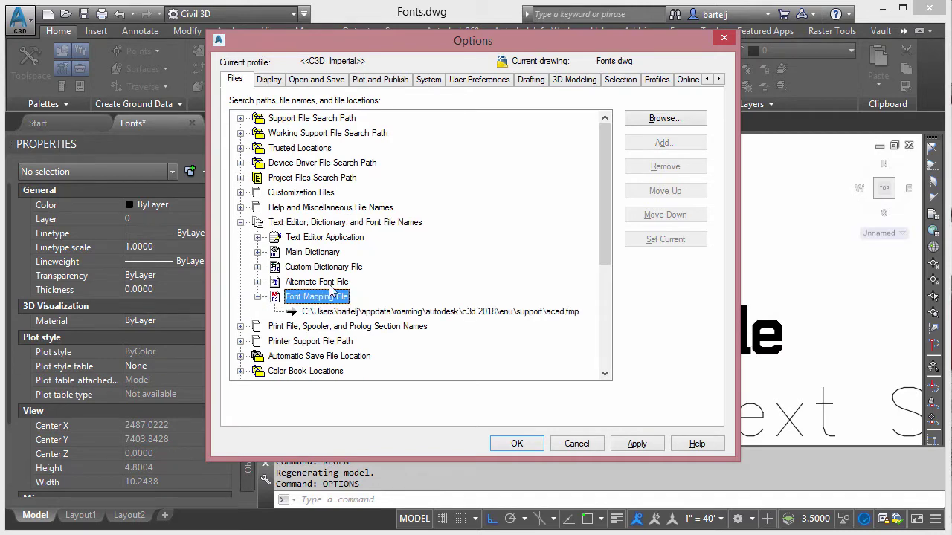
left_click(415, 315)
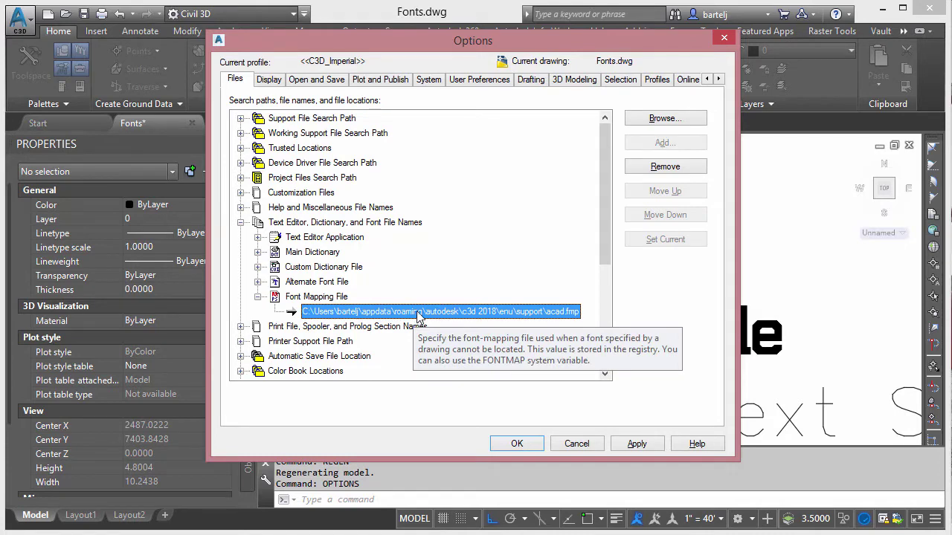
double_click(419, 315)
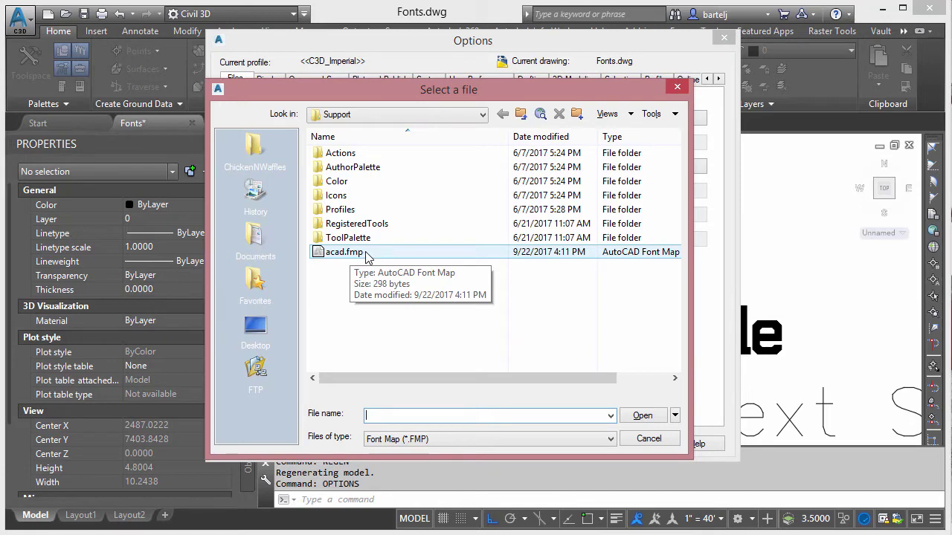
left_click(365, 253)
right_click(359, 255)
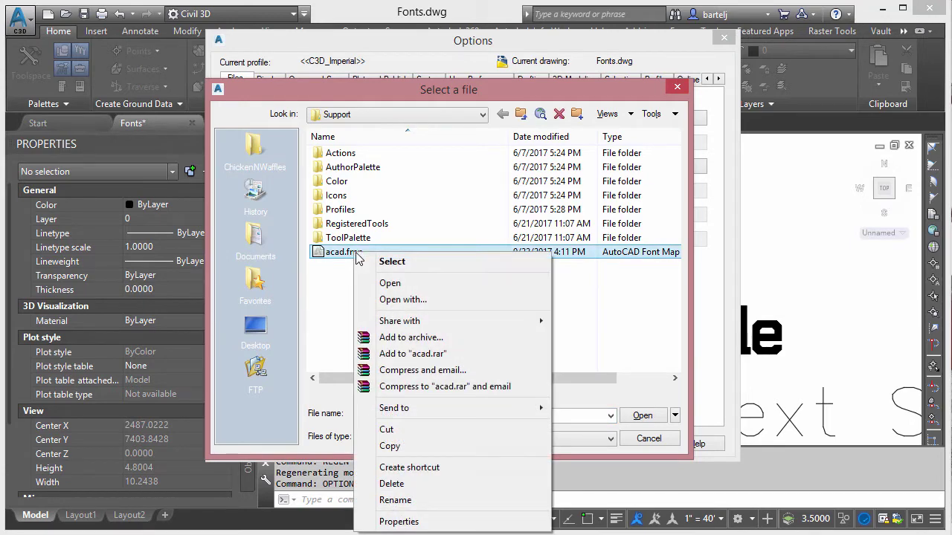
left_click(399, 287)
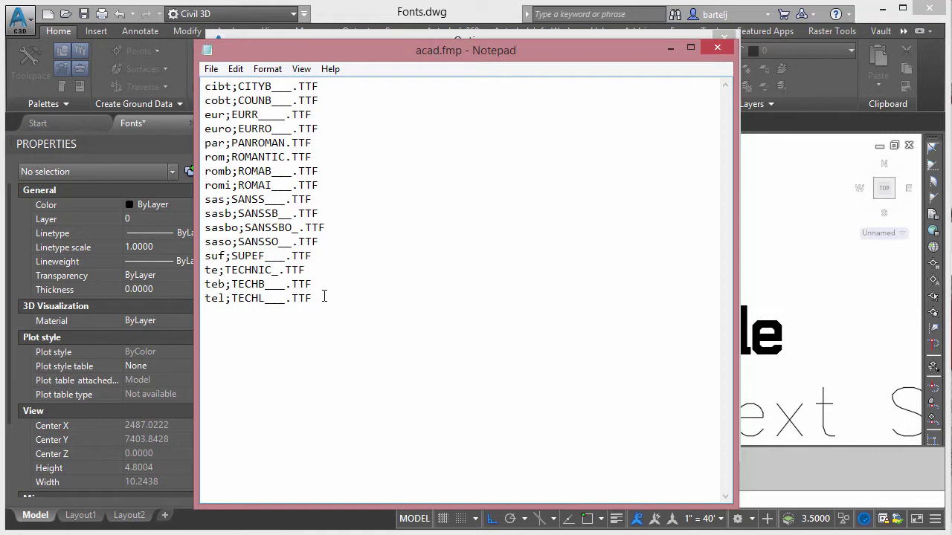
Append the aladin;circusornate.ttf mapping, then paste three more ending with horsepower;chlorinr.ttf
type("alan")
type("din")
type(";circus")
type("ornate")
type(".ttf")
key("ctrl+s")
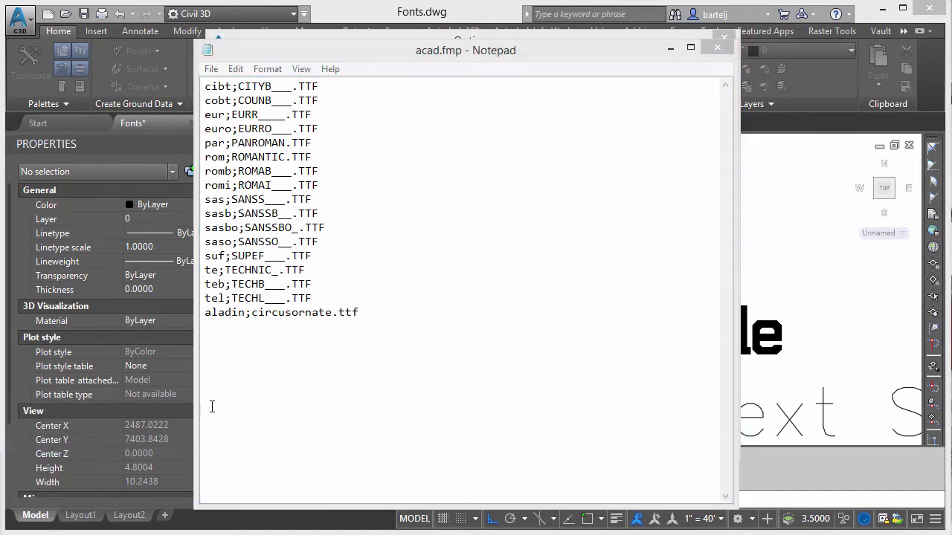
left_click(208, 327)
right_click(210, 328)
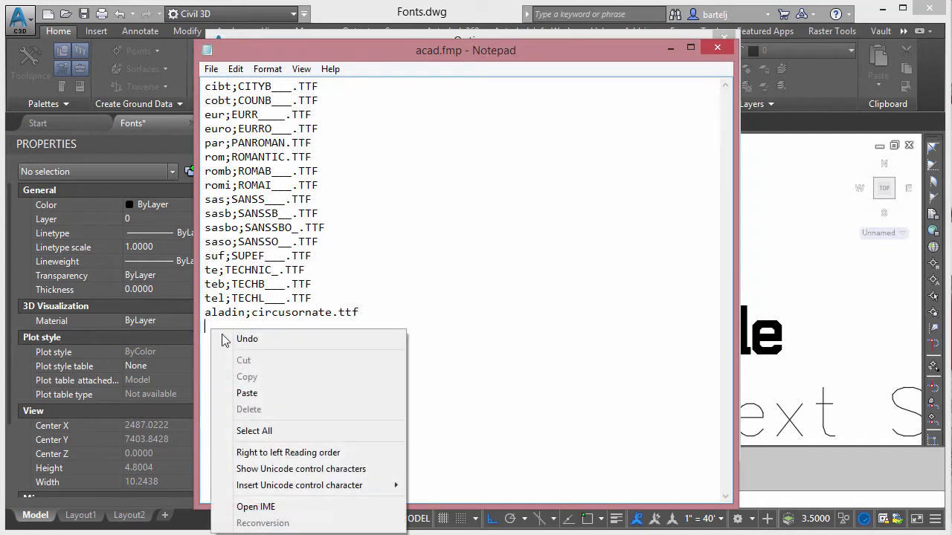
left_click(254, 394)
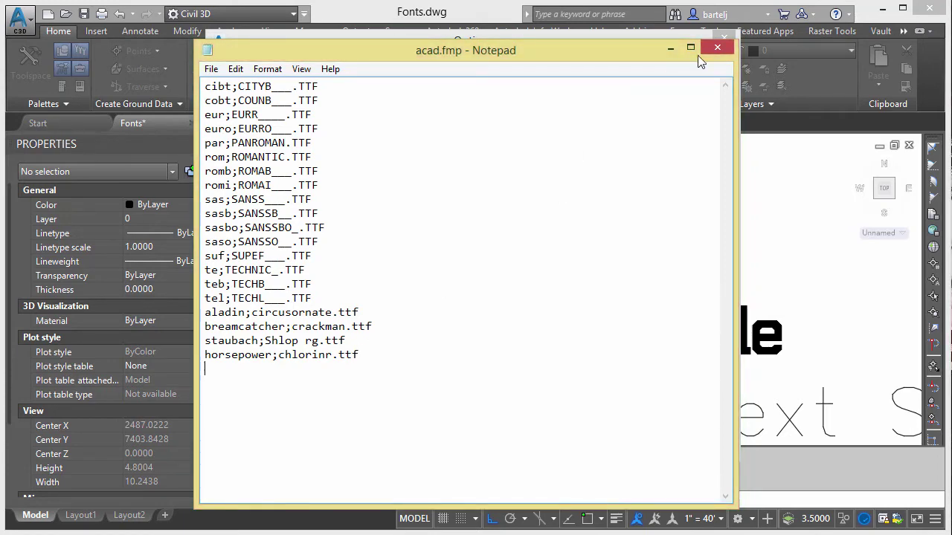
Save the edited acad.fmp, apply and close Options, then regenerate the drawing with REGEN
left_click(715, 49)
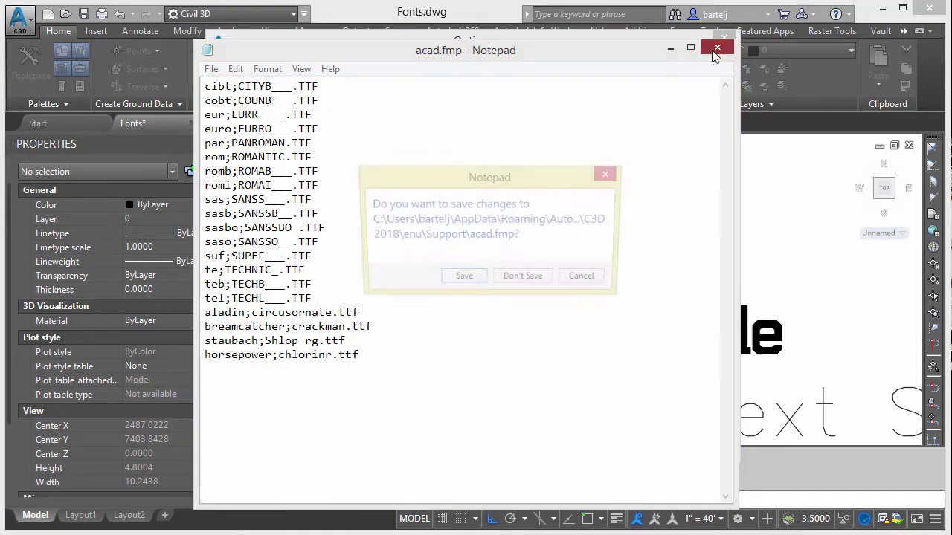
left_click(464, 280)
left_click(643, 437)
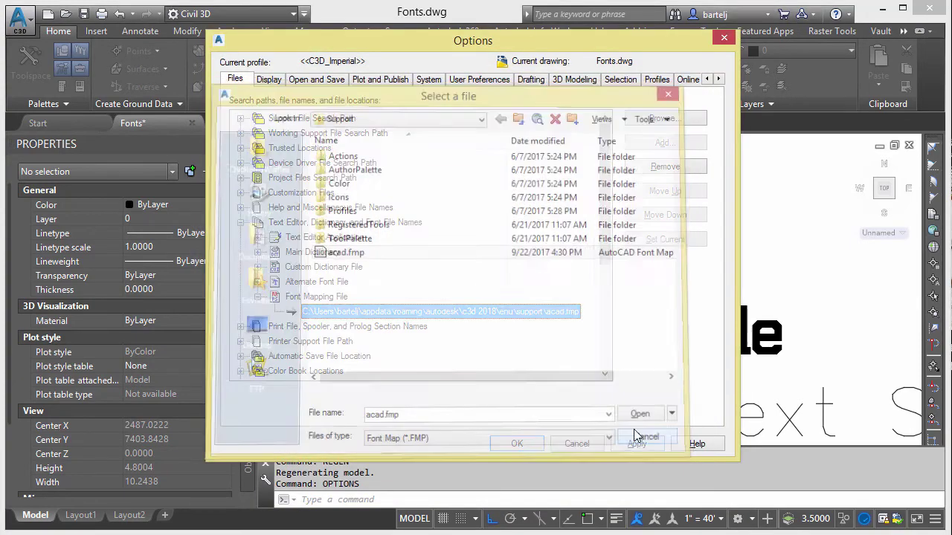
left_click(631, 444)
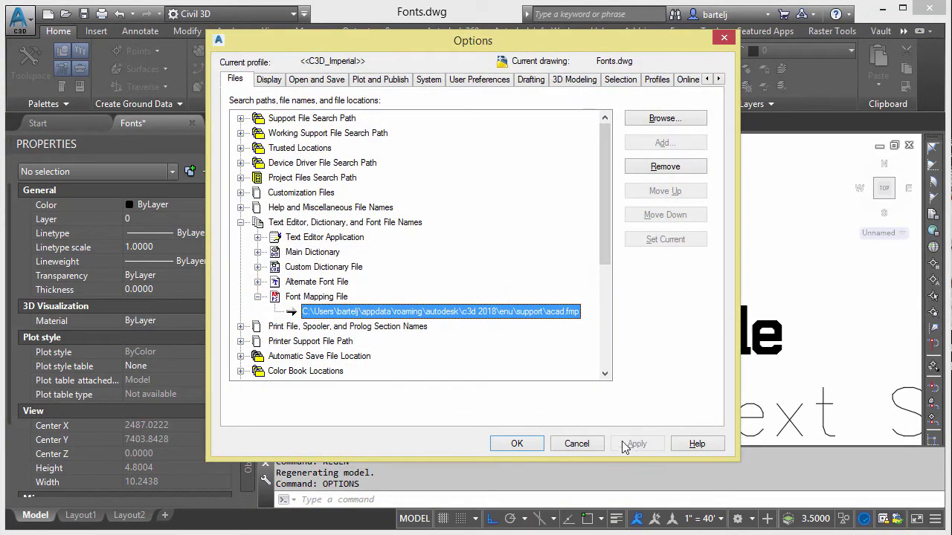
left_click(514, 444)
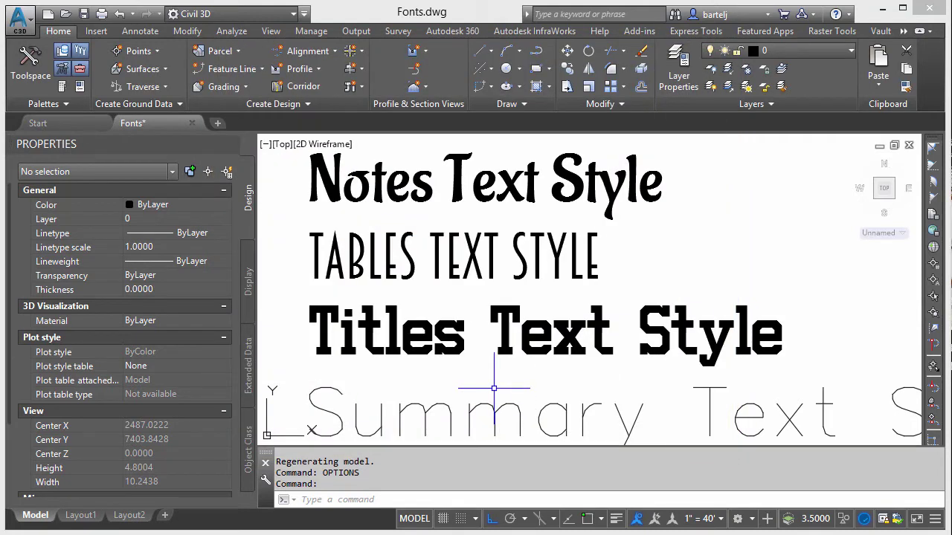
type("regen")
key("Return")
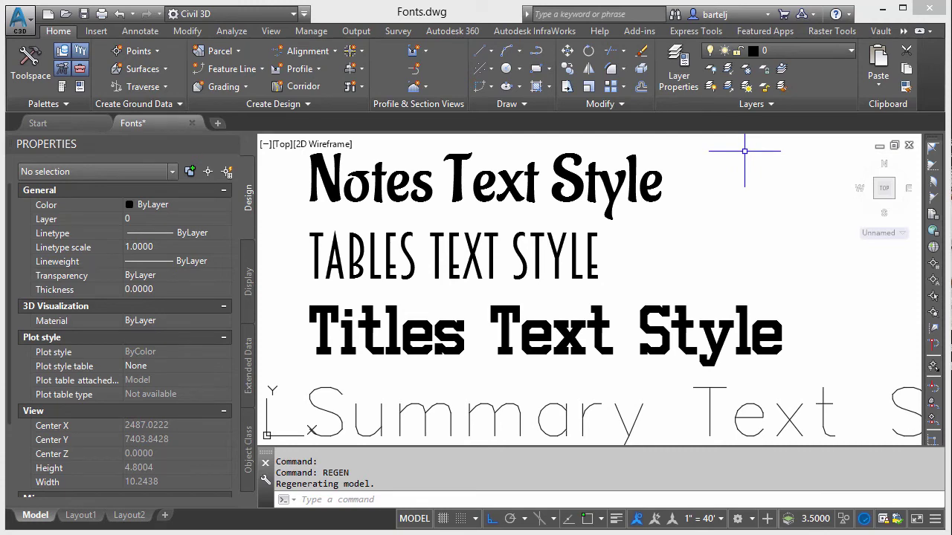
Quit Civil 3D, discarding the changes to Fonts.dwg
left_click(929, 10)
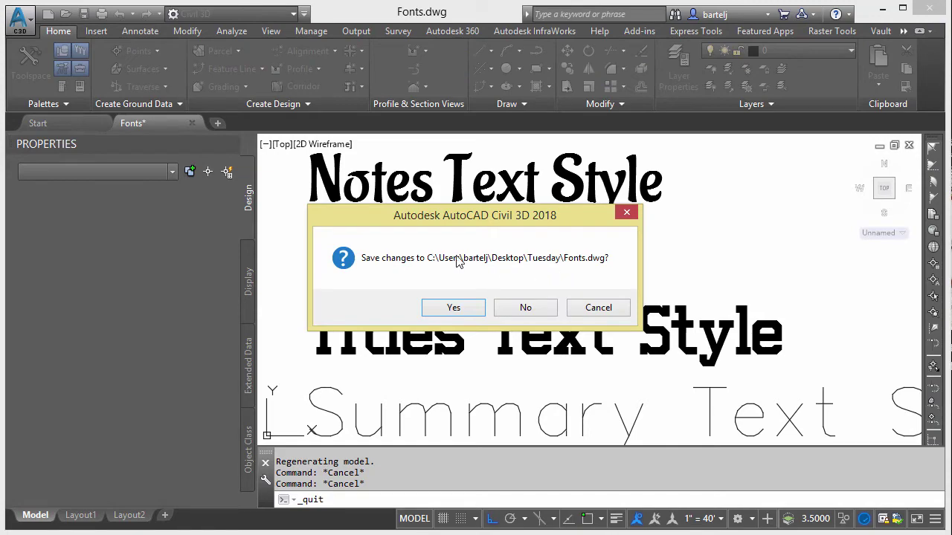
left_click(525, 307)
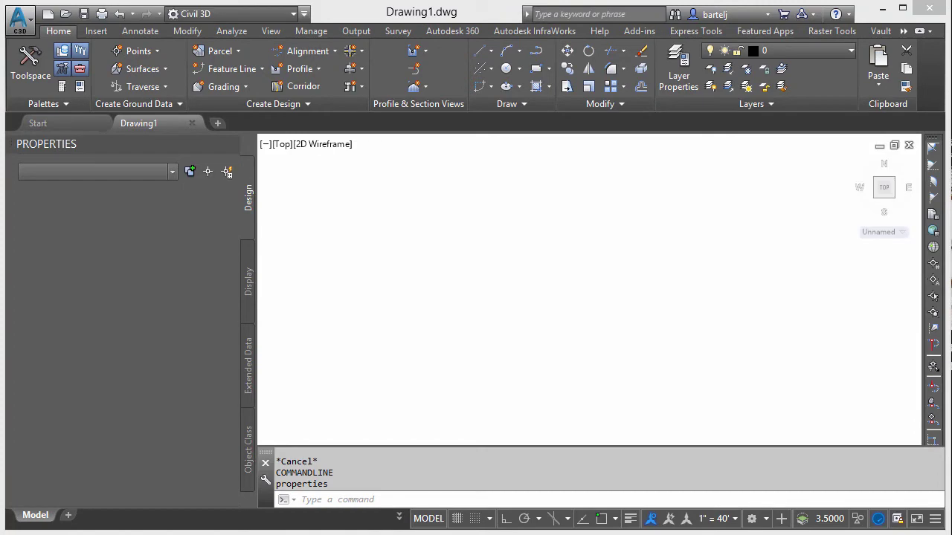
Reopen Fonts.dwg from the Tuesday folder
left_click(65, 14)
left_click(446, 134)
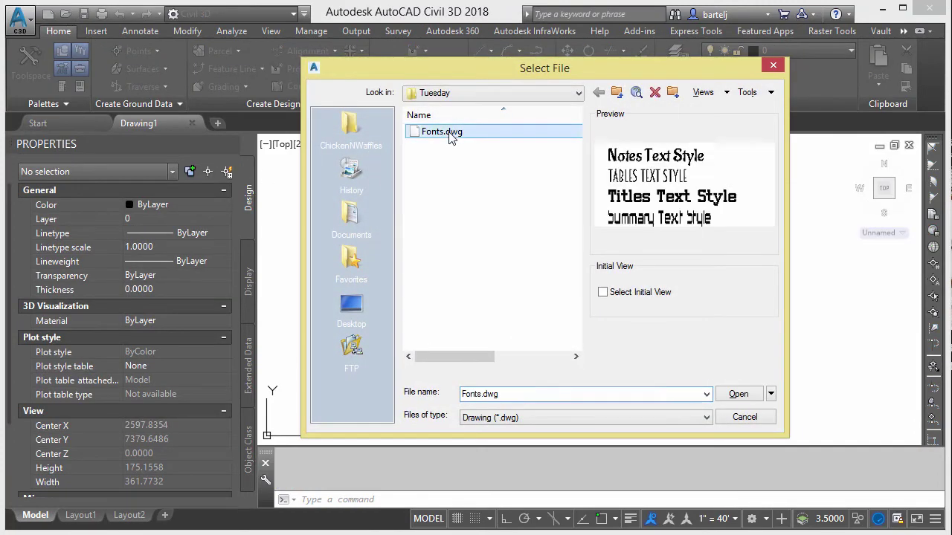
left_click(739, 395)
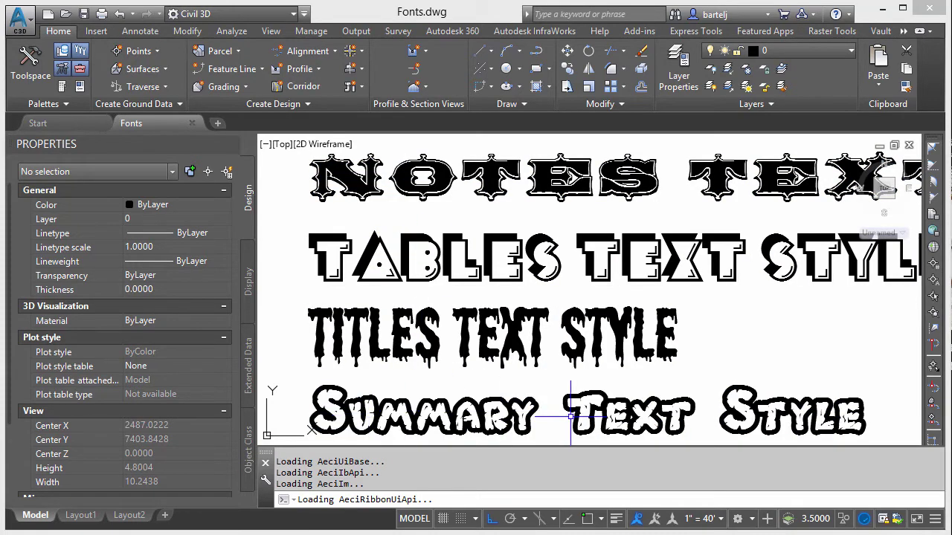
type("style")
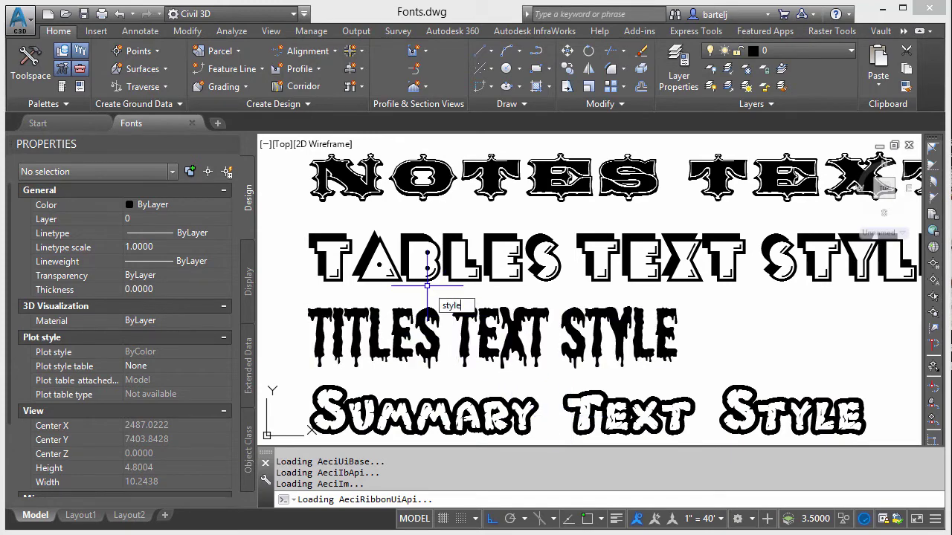
key("Return")
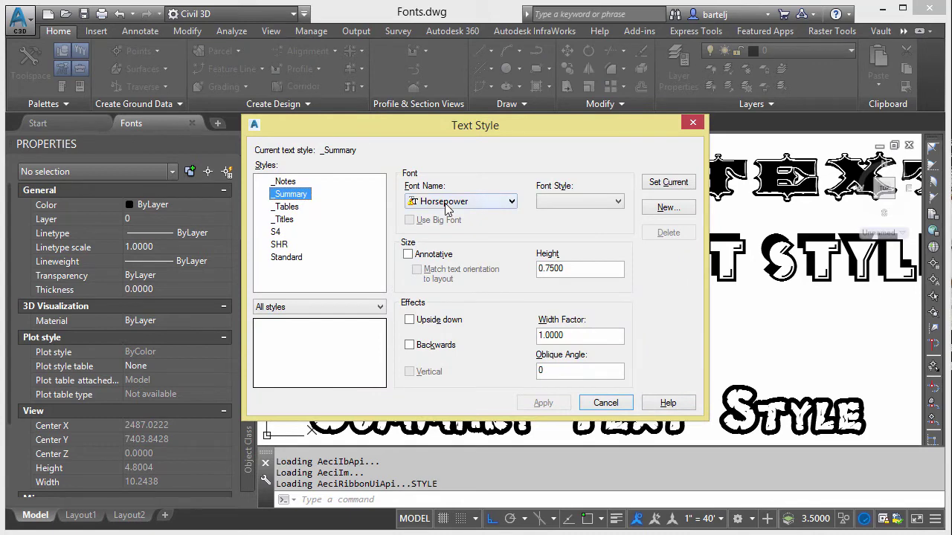
left_click(287, 182)
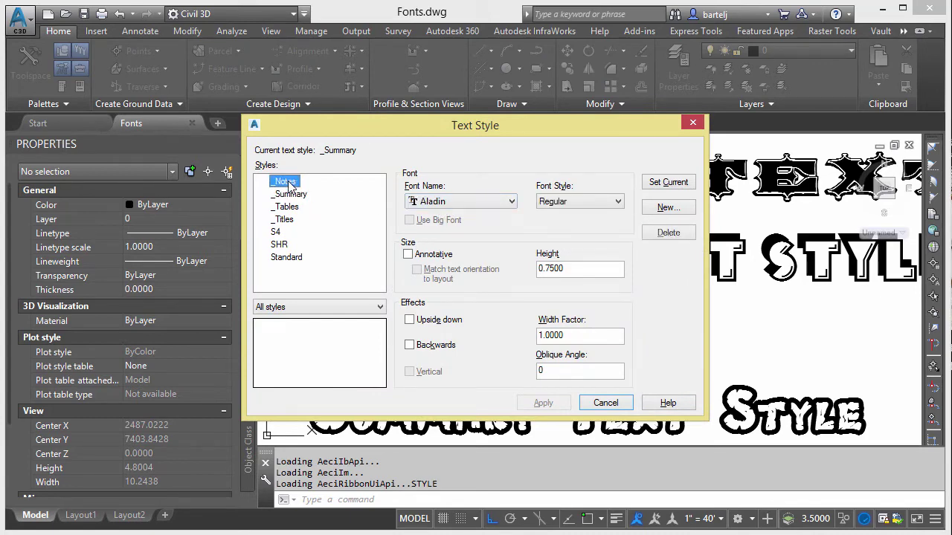
left_click(290, 207)
left_click(290, 218)
left_click(288, 206)
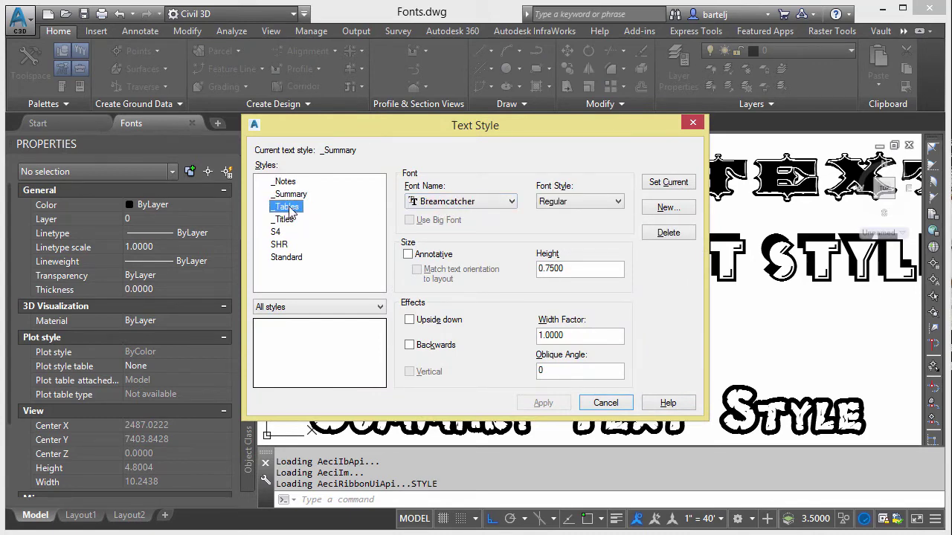
left_click(290, 181)
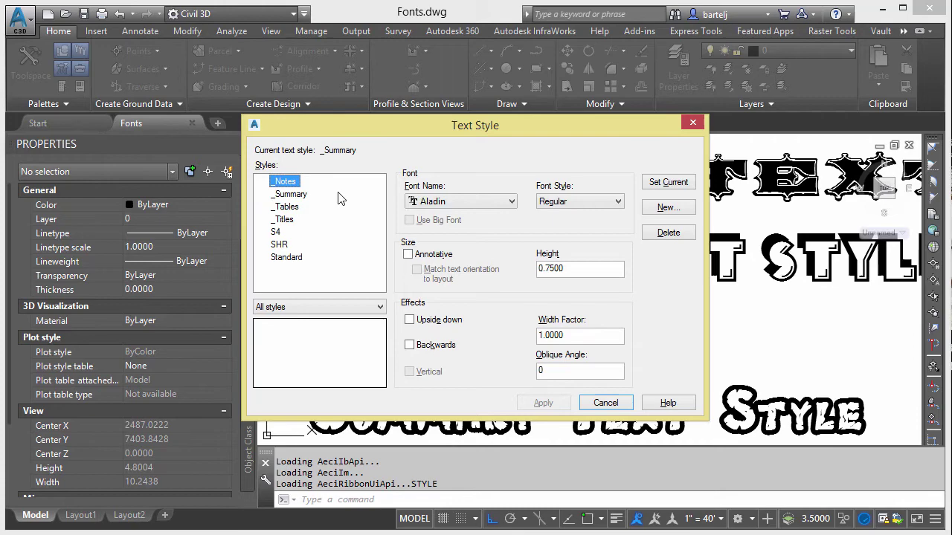
left_click(605, 403)
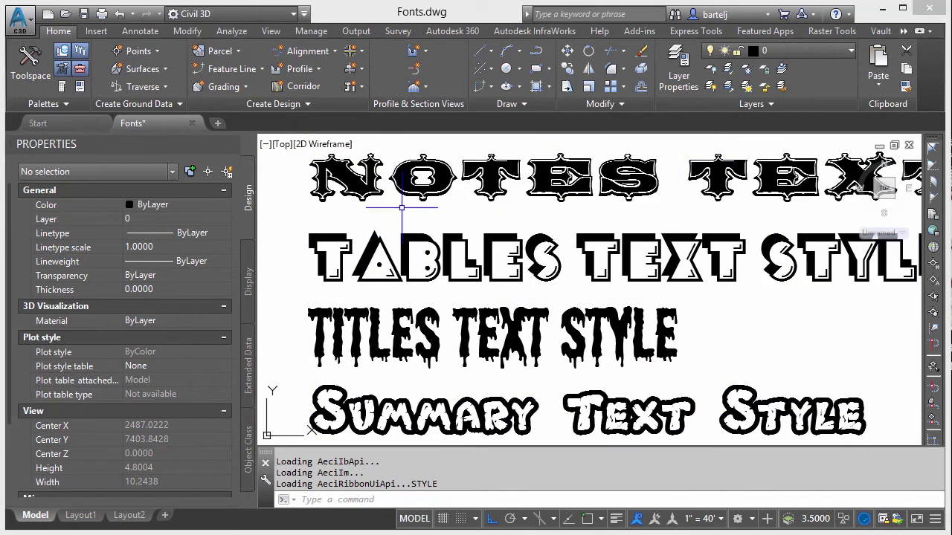
Open acad.fmp in Notepad from the Font Mapping File entry in Options > Files
type("option")
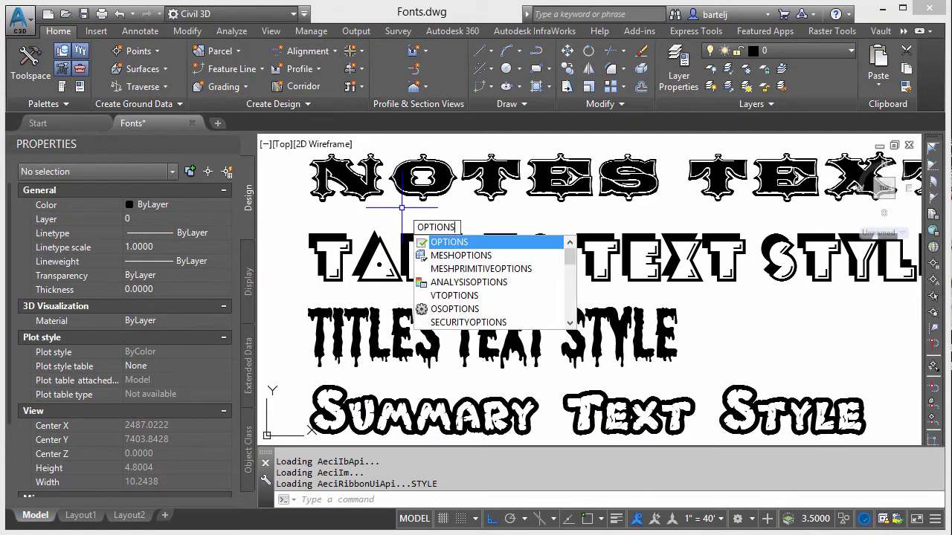
type("s")
key("Return")
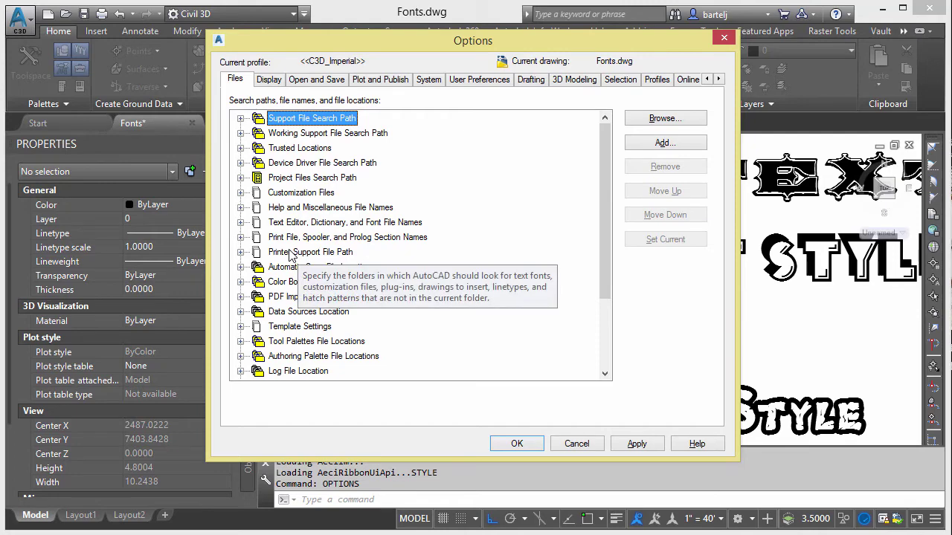
left_click(241, 222)
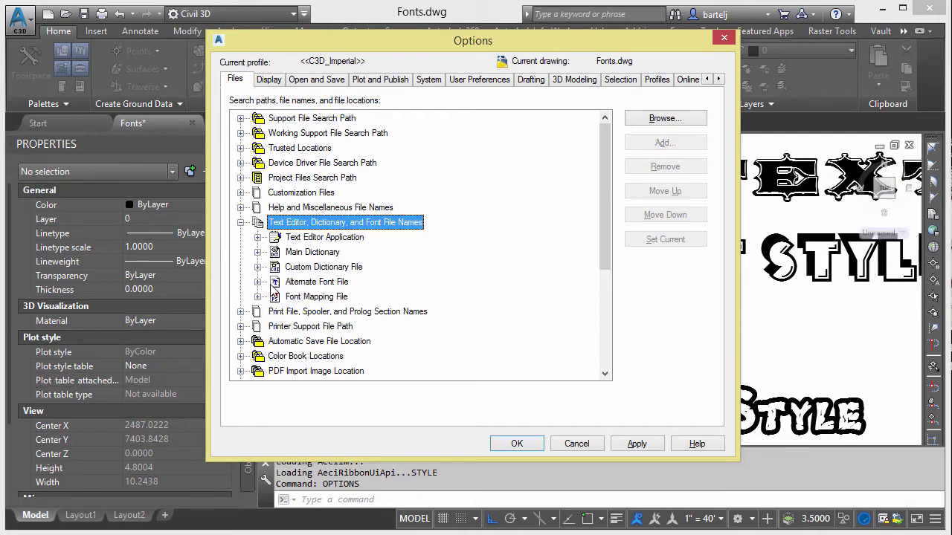
left_click(258, 297)
double_click(372, 312)
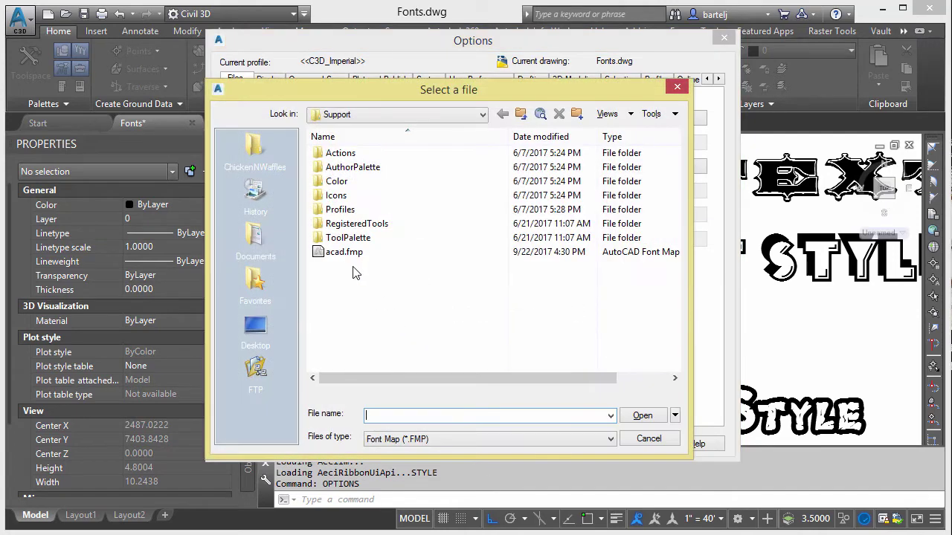
right_click(350, 254)
left_click(383, 286)
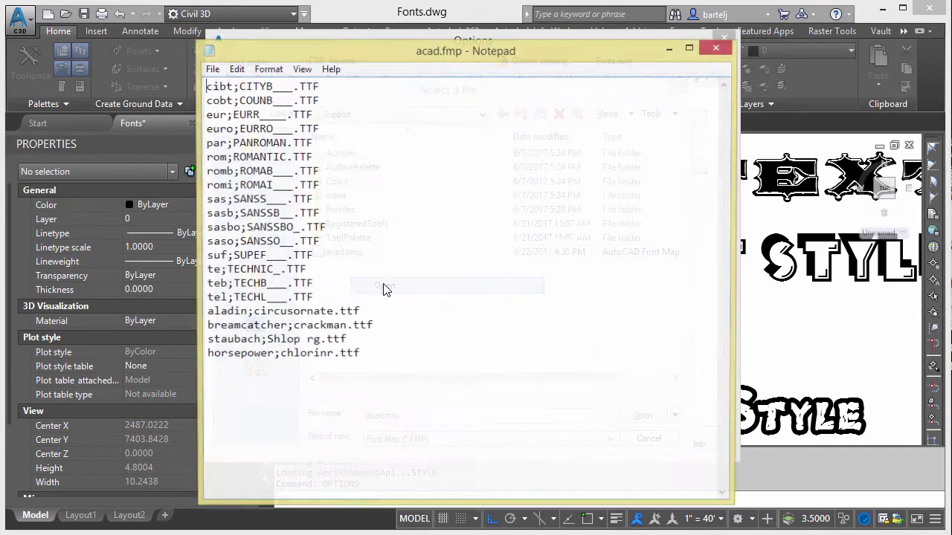
Delete the four custom font mappings, save acad.fmp, close Options and REGEN the drawing
left_click_drag(359, 355, 206, 318)
key("Delete")
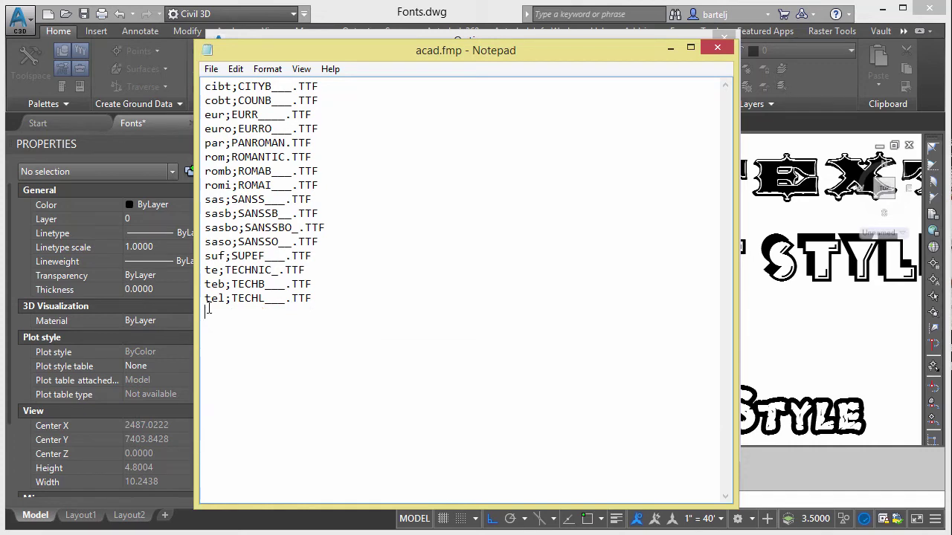
left_click(714, 52)
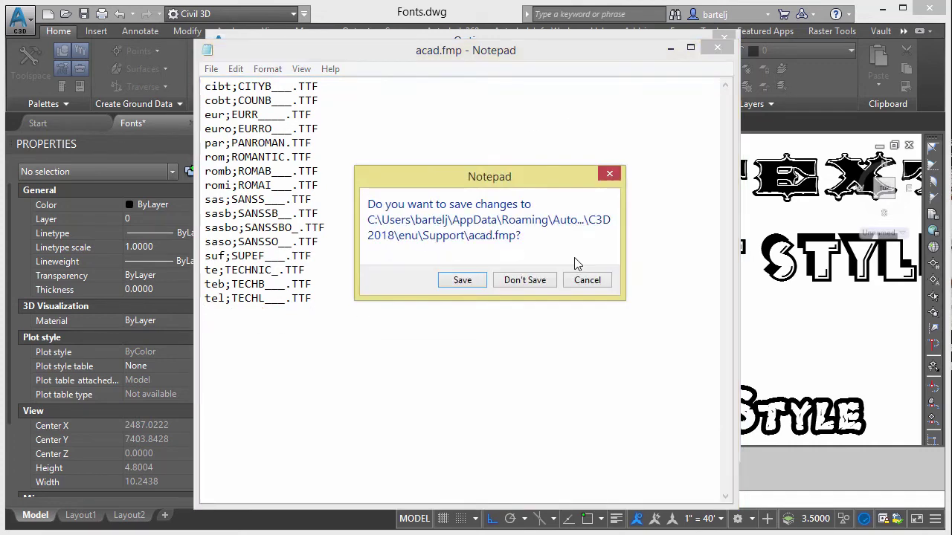
left_click(468, 284)
left_click(644, 439)
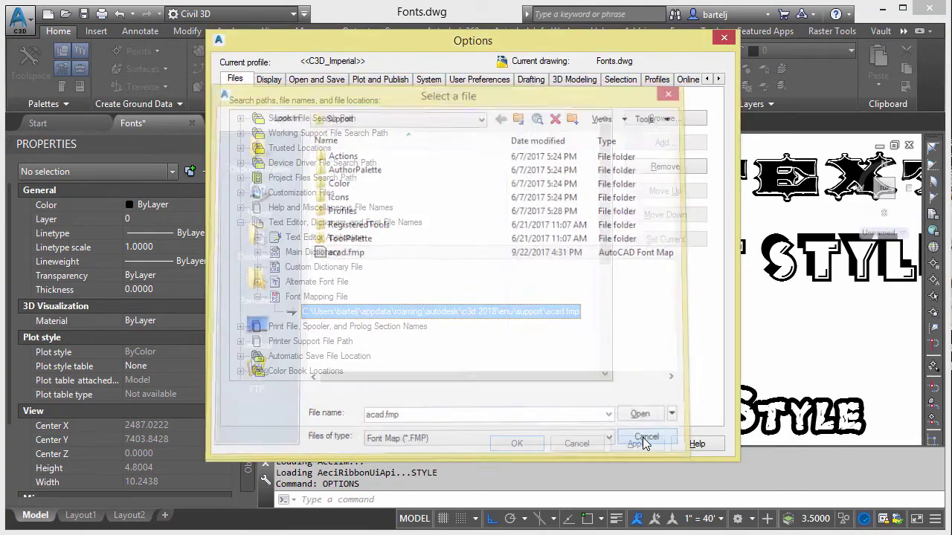
left_click(533, 444)
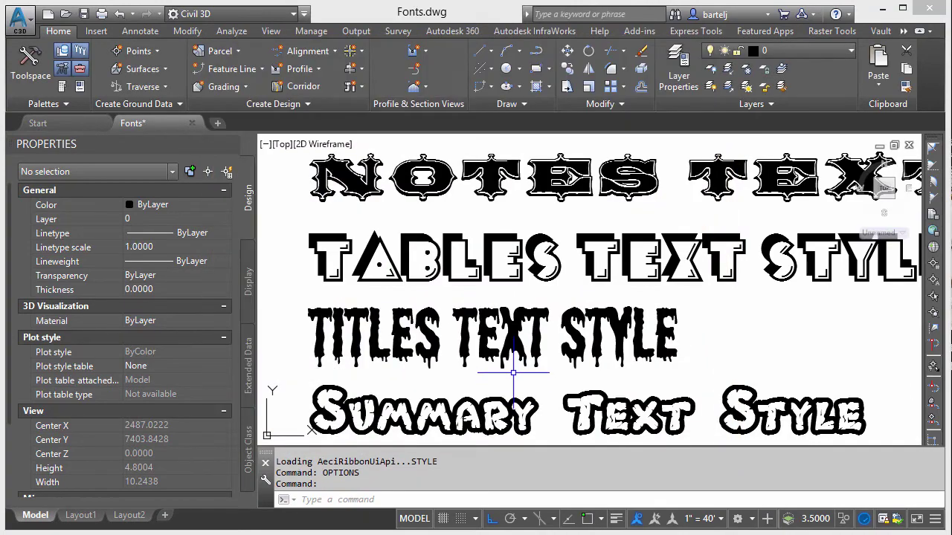
type("regen")
key("Return")
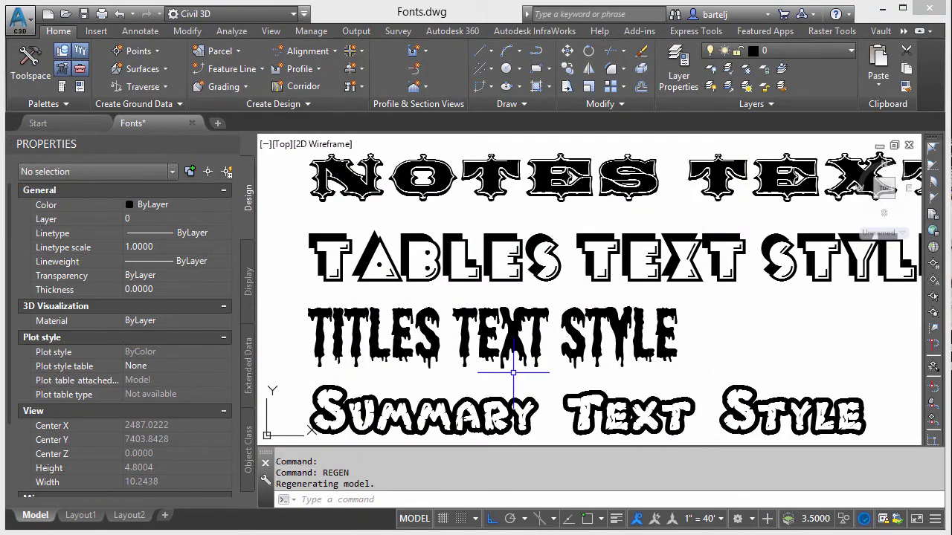
Quit Civil 3D without saving changes to Fonts.dwg
left_click(924, 10)
left_click(543, 312)
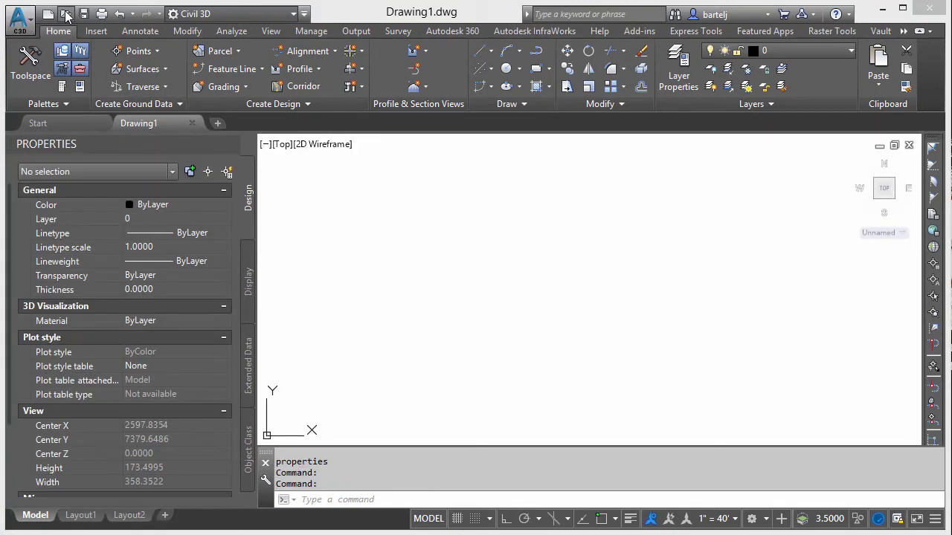
Open Fonts.dwg from the Tuesday folder to check the restored fonts
left_click(66, 14)
left_click(445, 131)
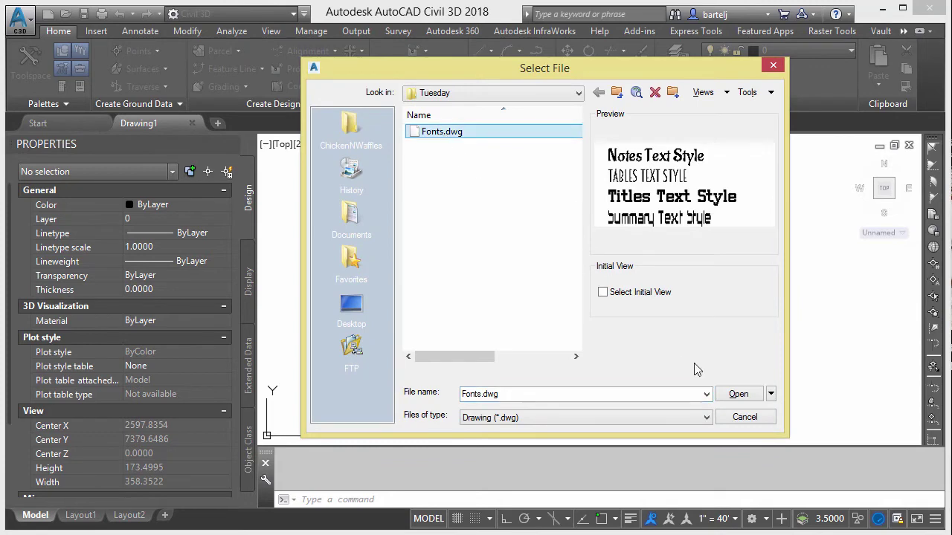
left_click(730, 394)
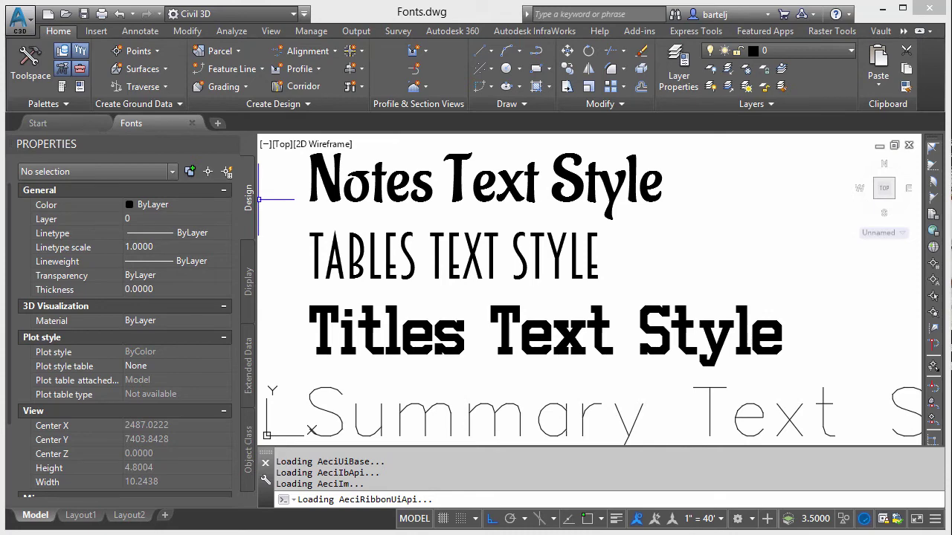
Install the Horsepower font from horsepower.ttf in JerryCustom, then close the folder
key("alt+Tab")
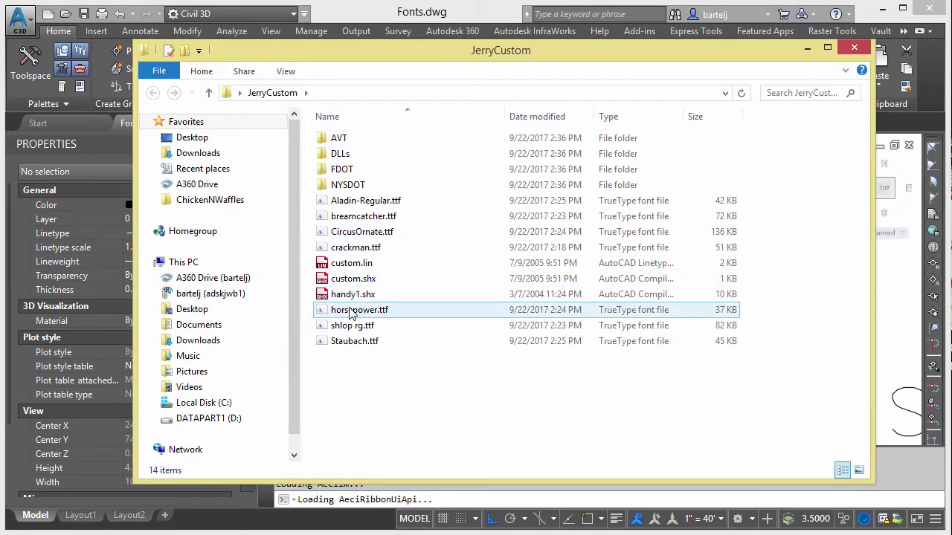
double_click(356, 311)
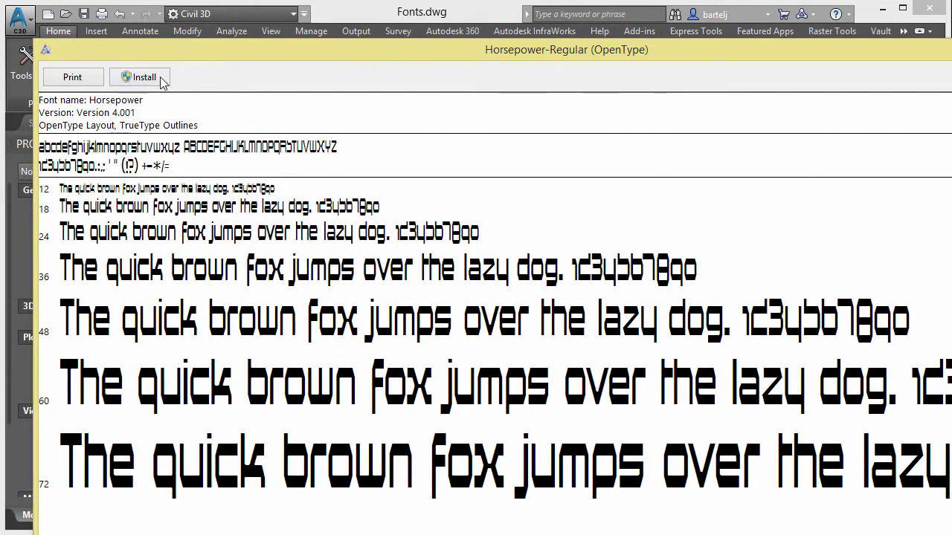
left_click(157, 80)
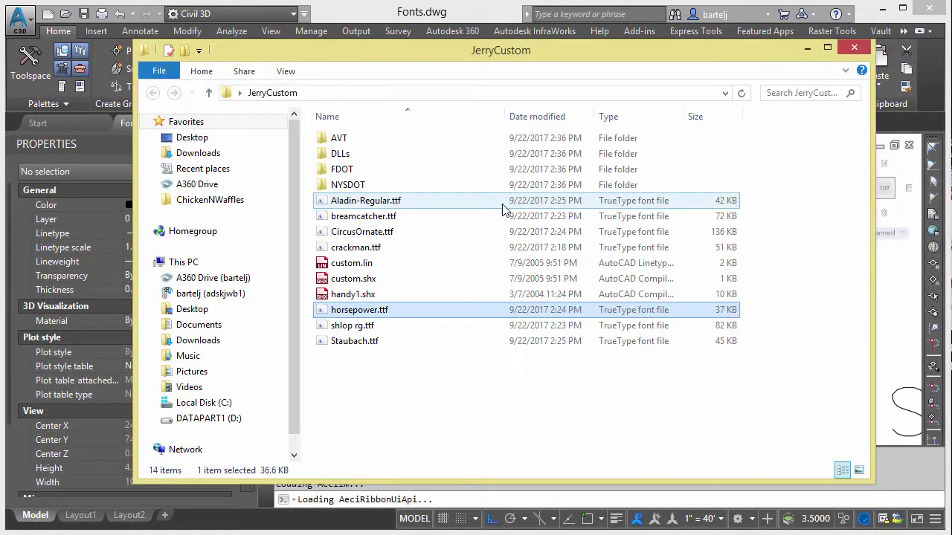
left_click(854, 47)
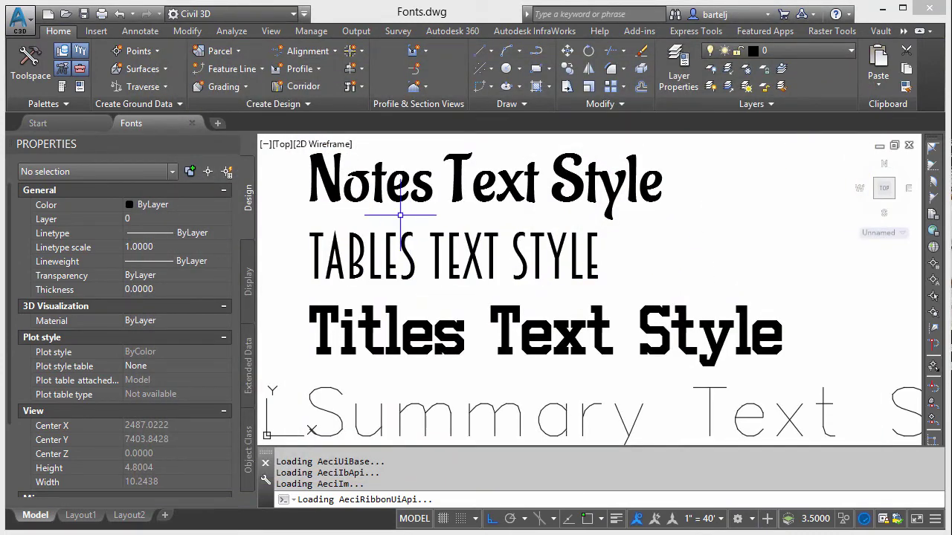
Regenerate Fonts.dwg with REGEN, then quit Civil 3D
type("regen")
key("Return")
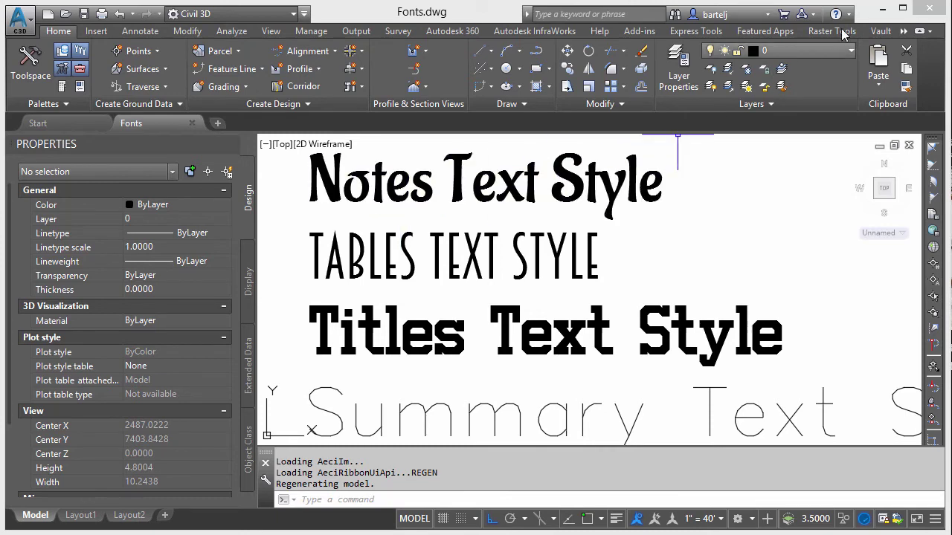
left_click(930, 9)
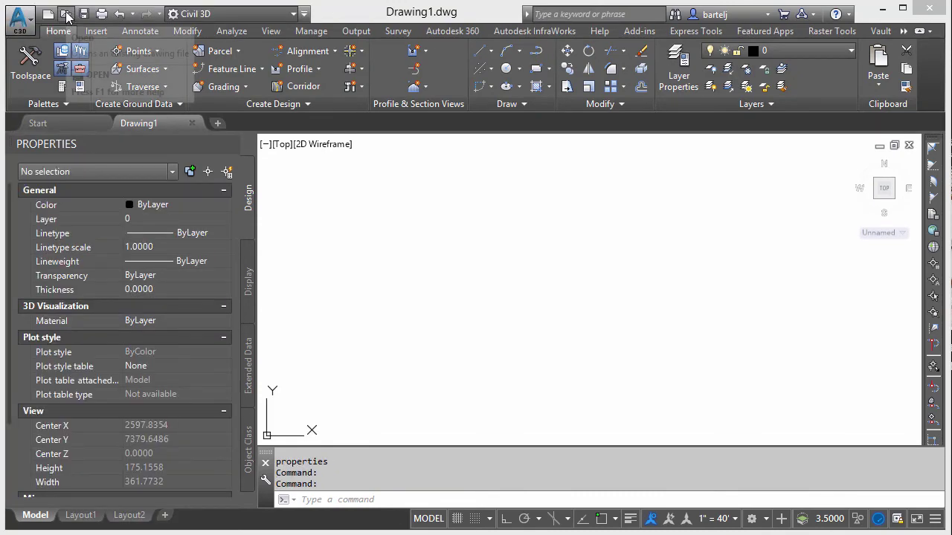
Open Fonts.dwg from the Tuesday folder once more
left_click(65, 14)
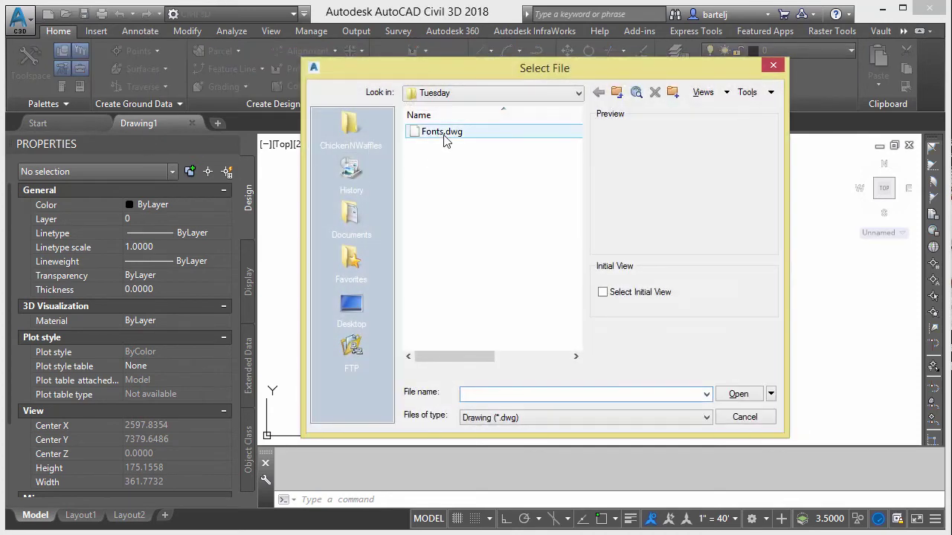
left_click(445, 132)
left_click(746, 393)
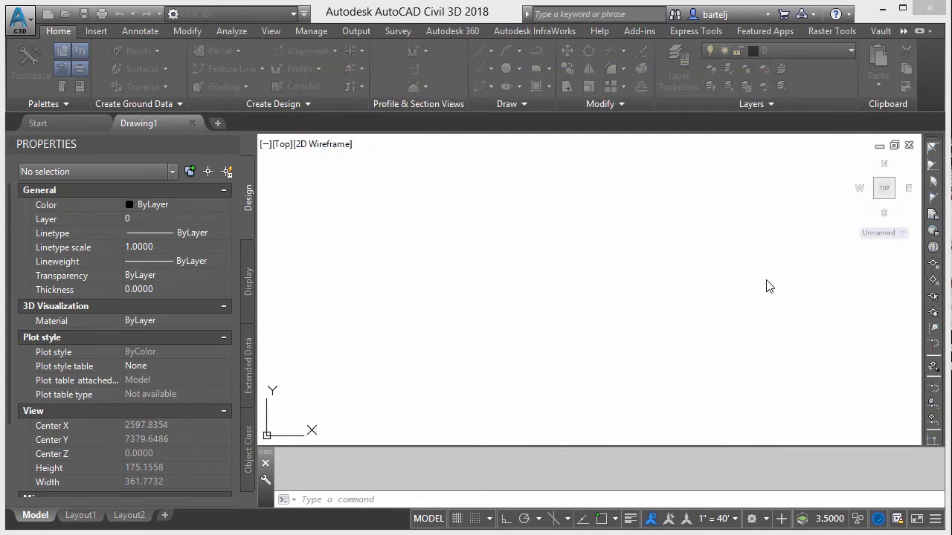